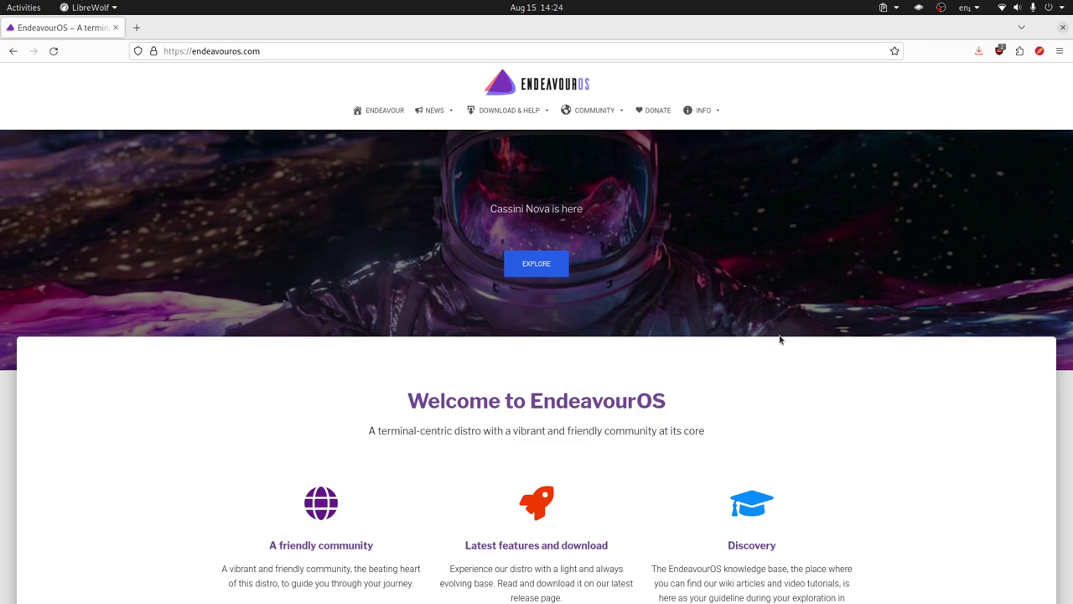
Open the latest release page from Download & Help and look through the table of EndeavourOS download mirrors
click(538, 113)
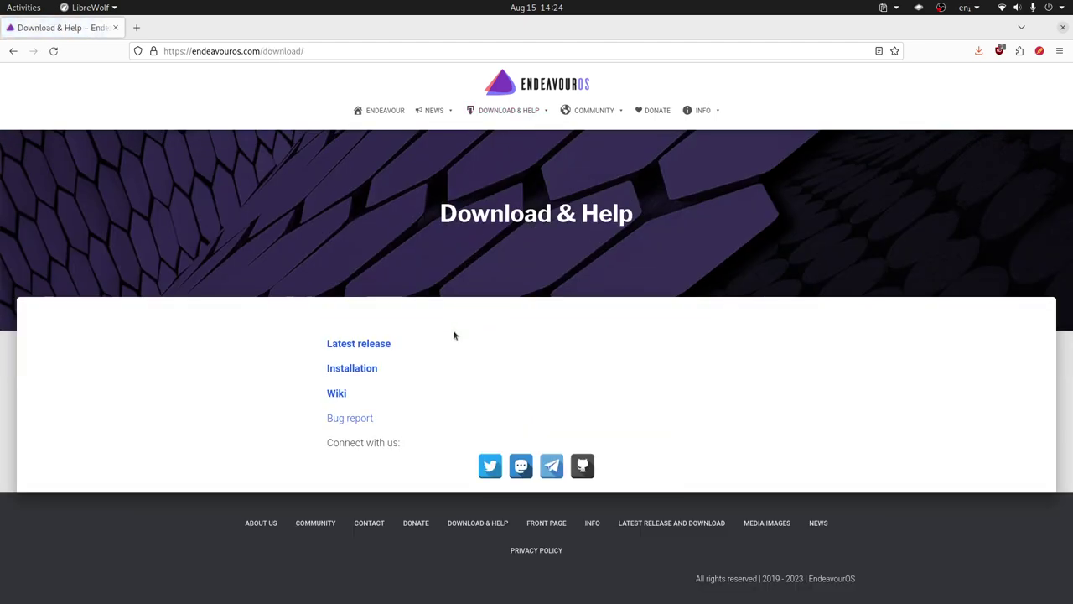
click(374, 344)
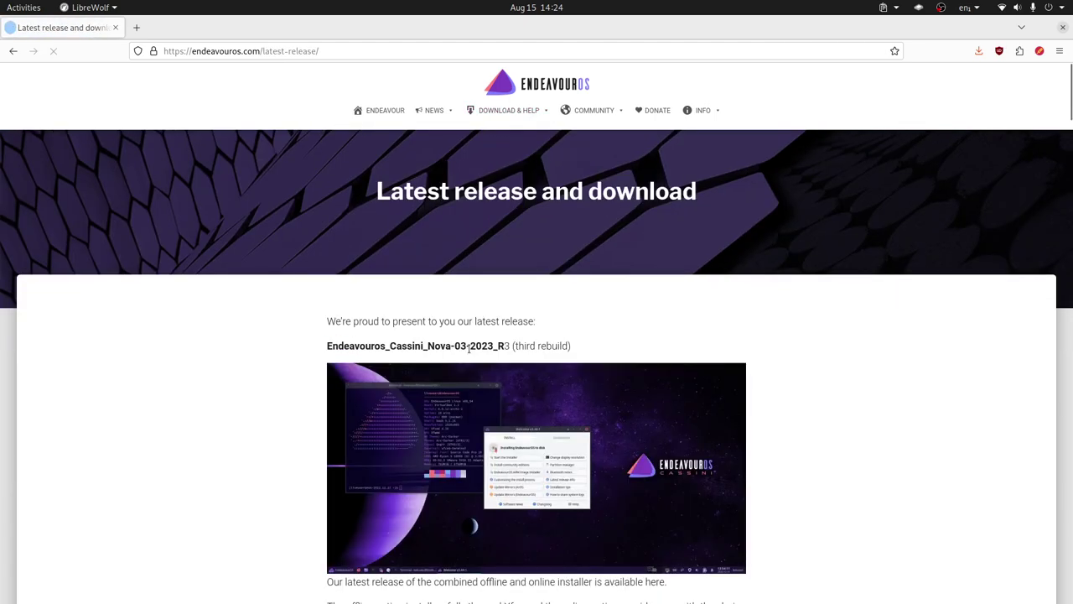
mouse_move(542, 116)
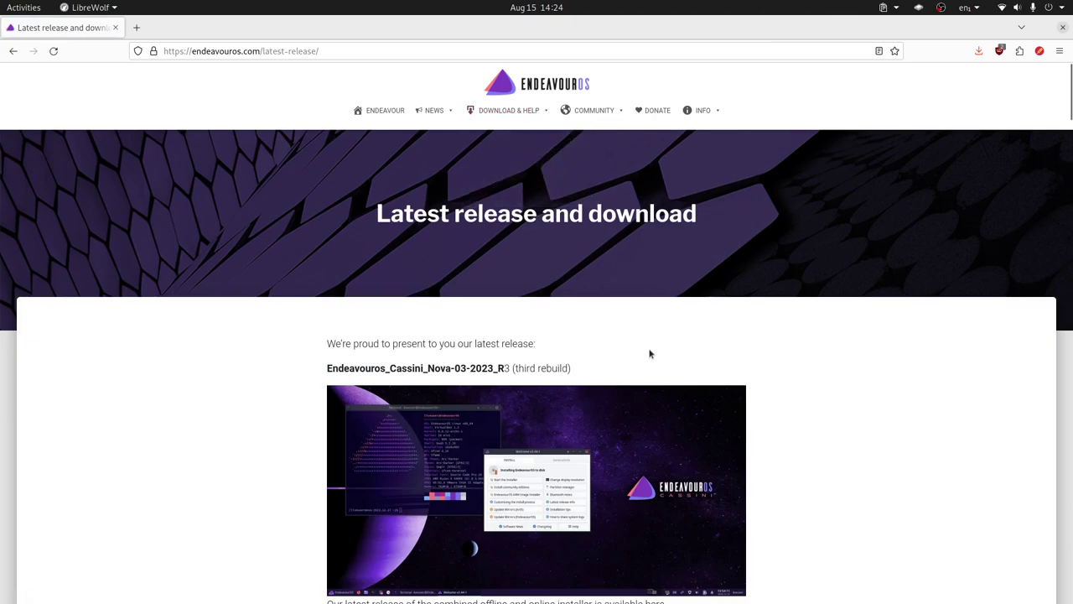
scroll(480, 350, down, 12)
scroll(490, 338, up, 4)
scroll(566, 409, up, 1)
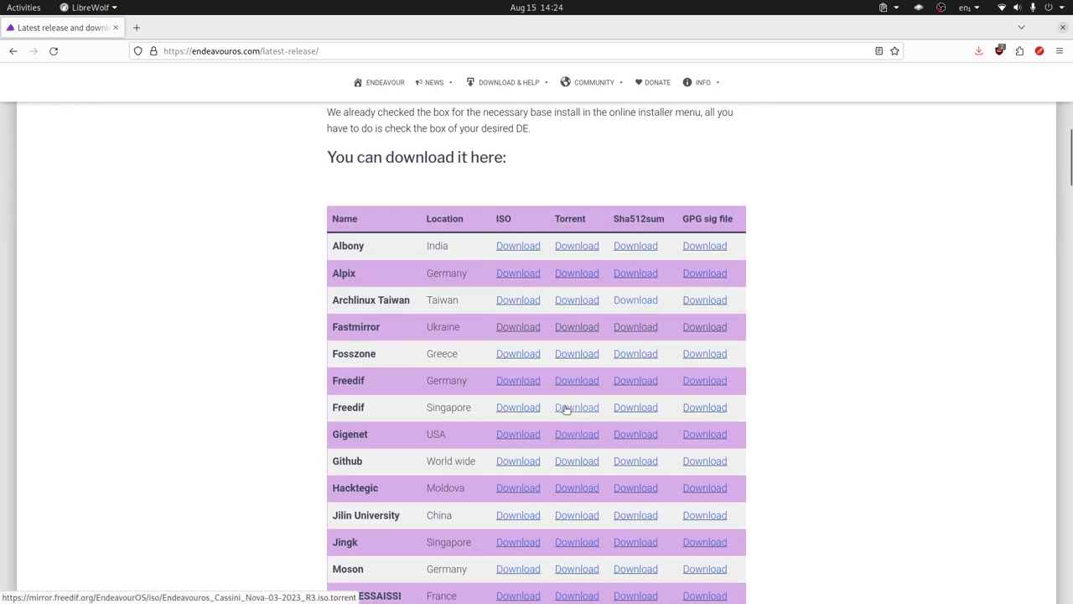
scroll(566, 409, up, 2)
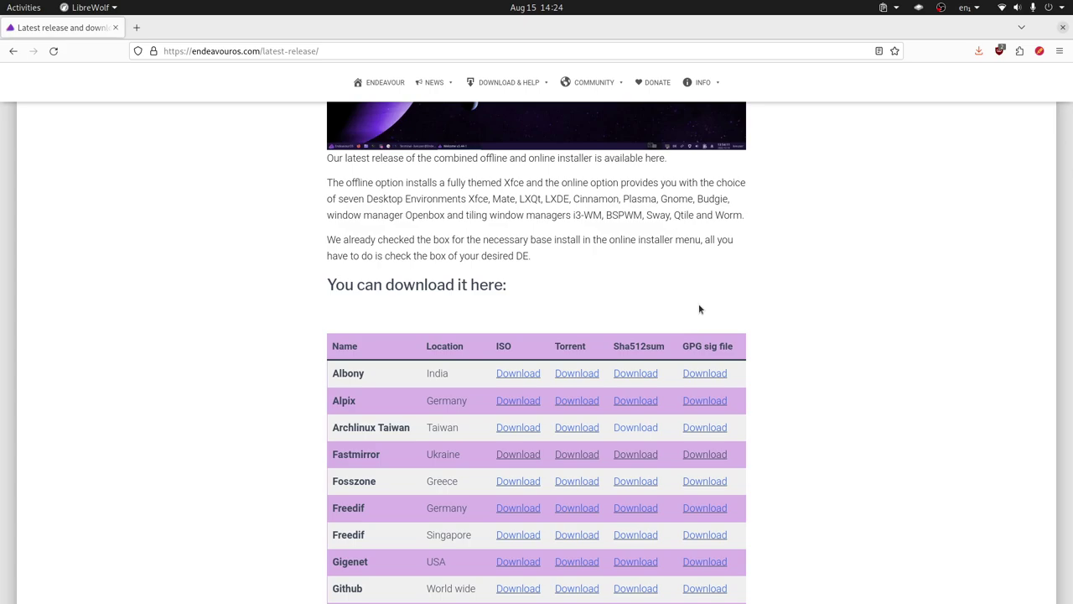
Switch to the EndeavourOS live session and start the installer with the Online installation method
key(alt+Tab)
key(alt+Tab)
key(alt+Tab)
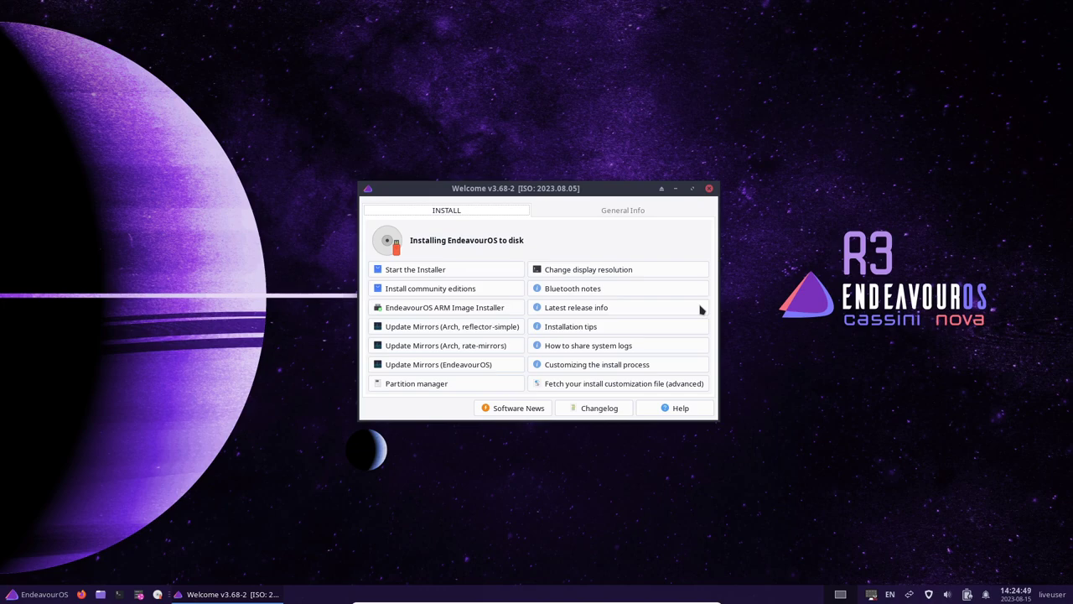
click(461, 272)
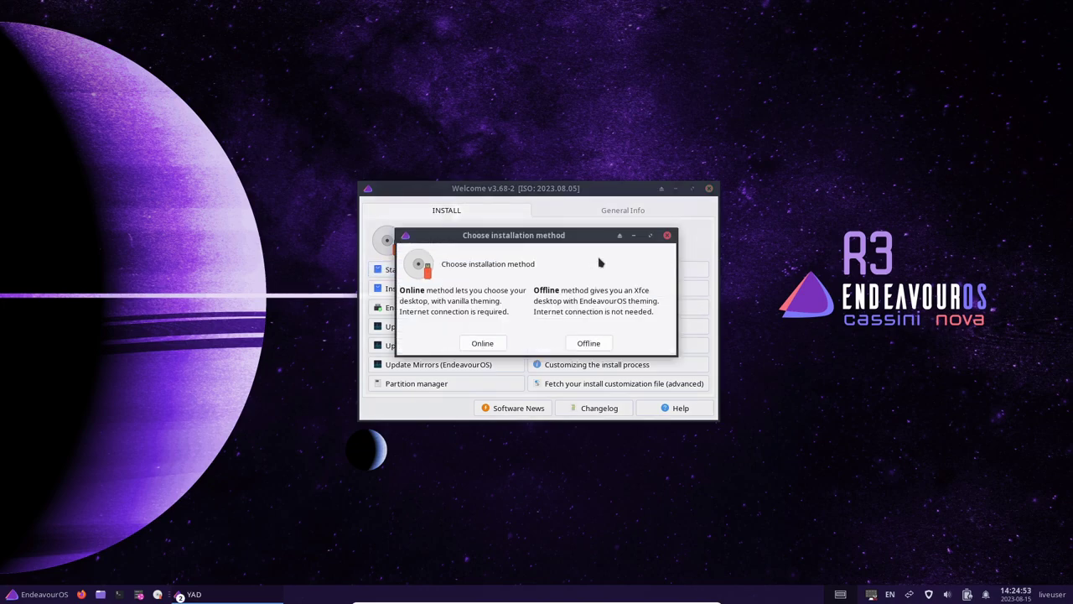
click(489, 339)
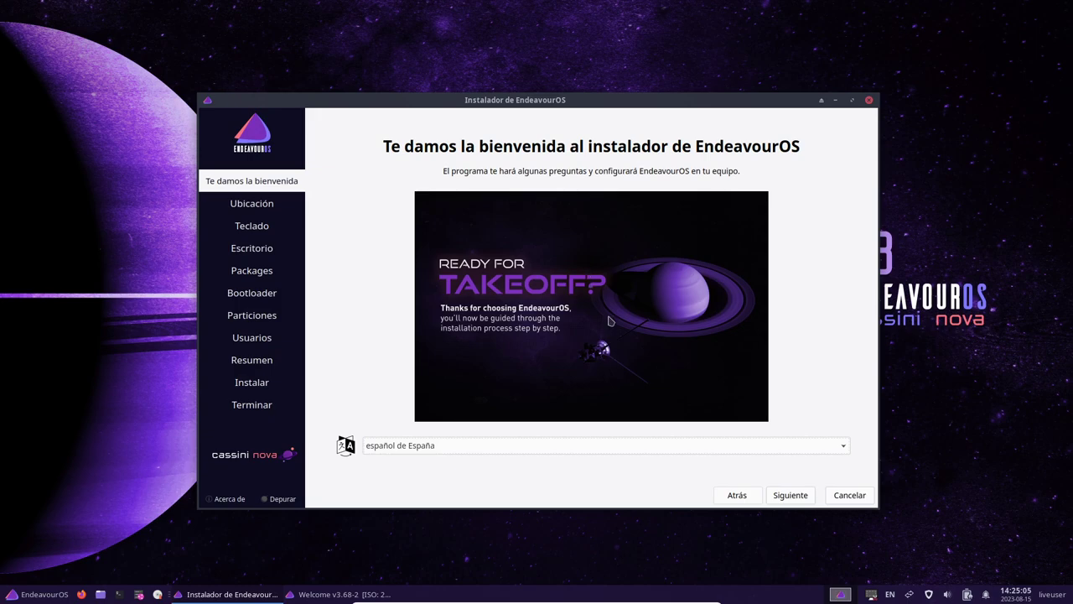
Accept español de España and the America/Guayaquil location, and select English (US) as the keyboard layout
click(790, 495)
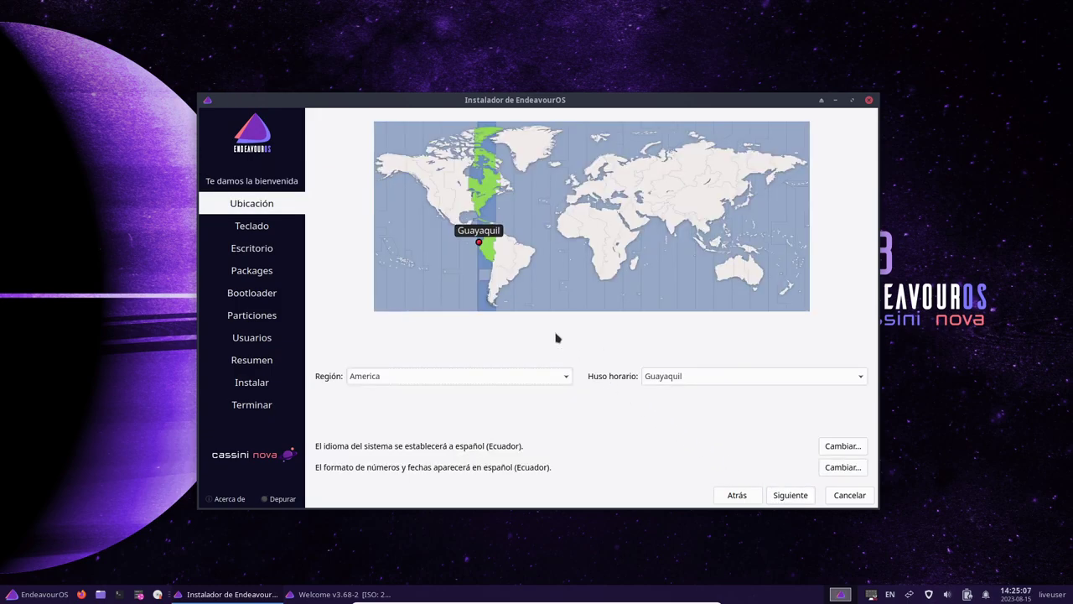
click(790, 495)
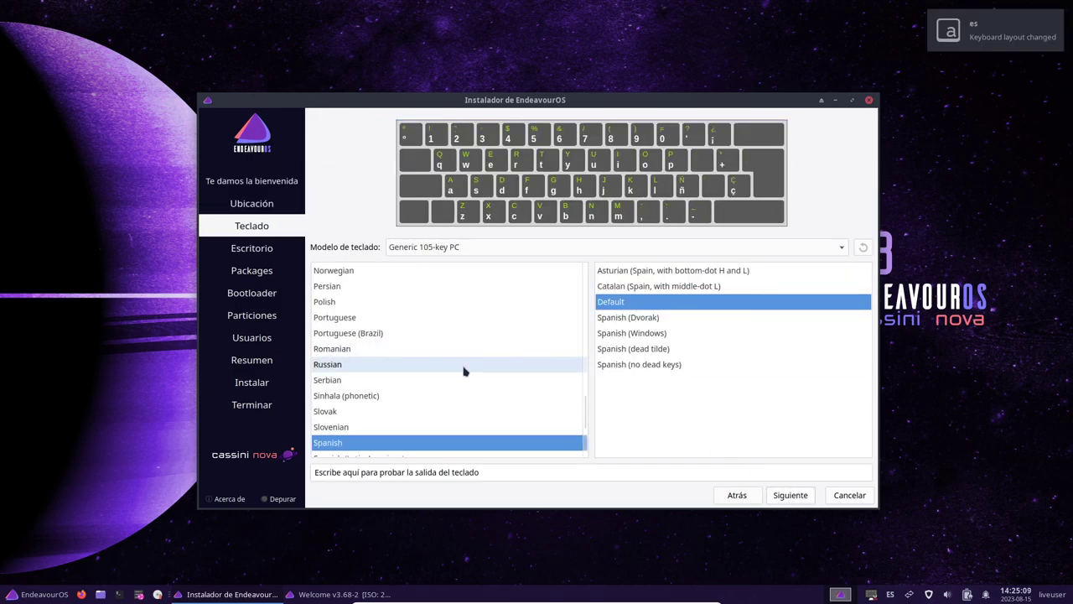
scroll(477, 373, up, 10)
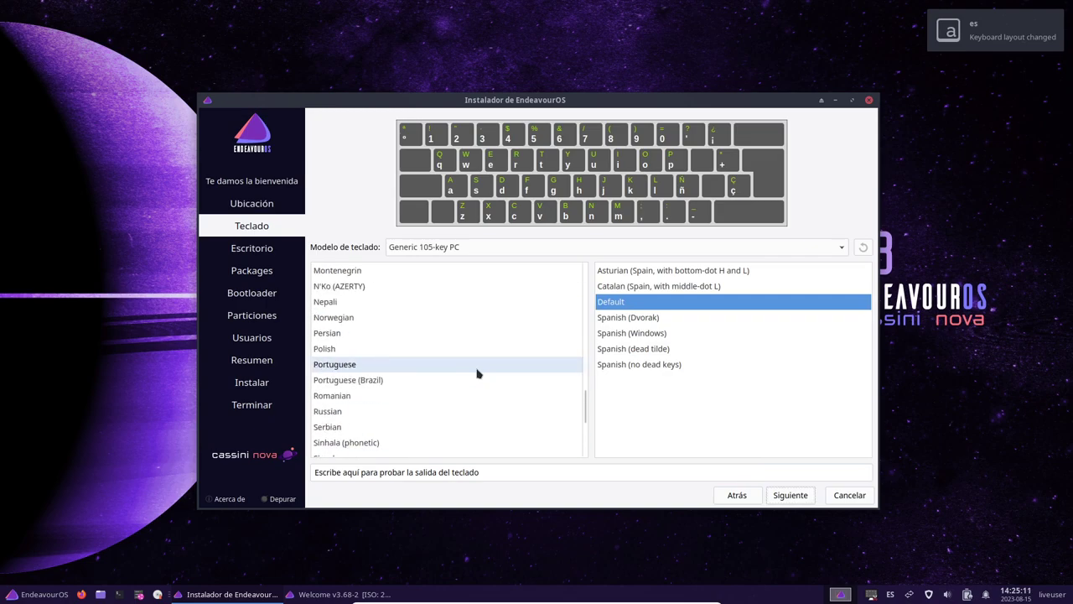
scroll(477, 373, up, 10)
scroll(478, 373, down, 6)
scroll(477, 373, up, 1)
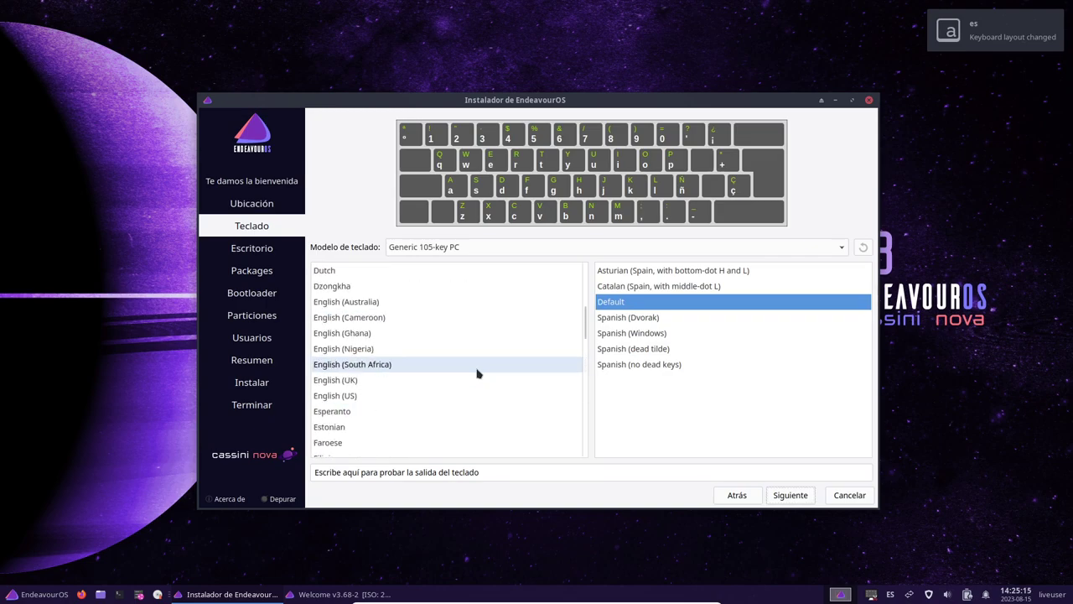
click(383, 396)
Choose the keyboard variant English (US, intl., with dead keys) and continue to the desktop selection
scroll(754, 381, down, 2)
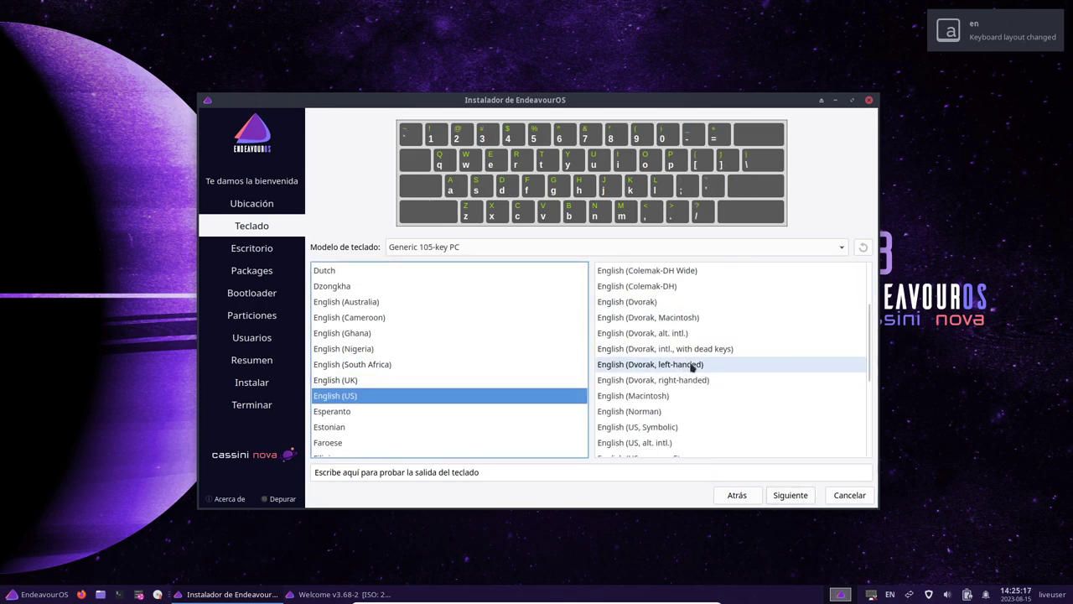
scroll(721, 428, down, 2)
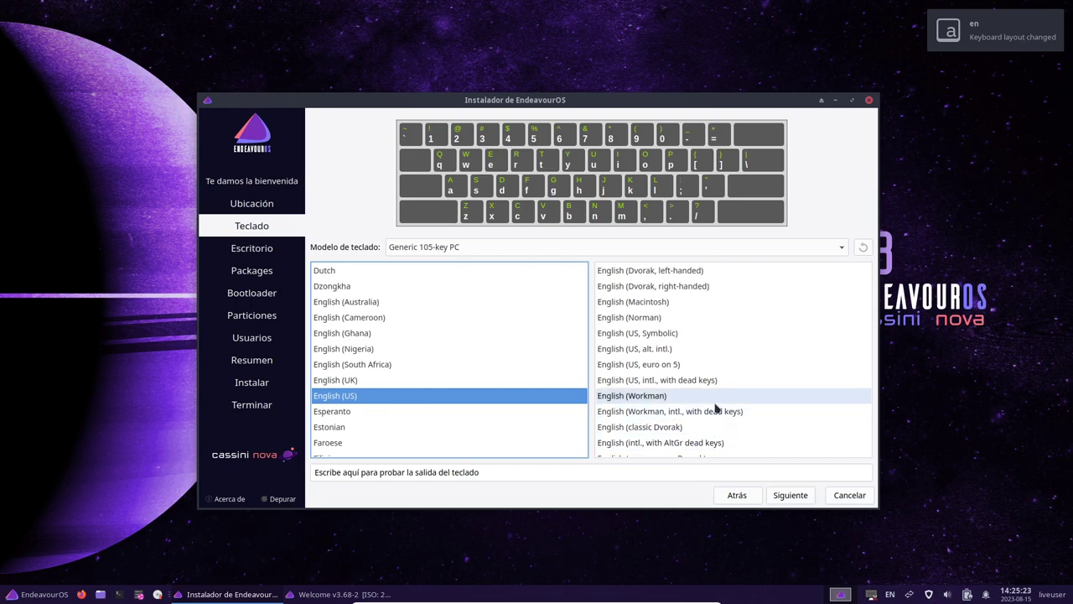
scroll(679, 415, down, 2)
click(679, 366)
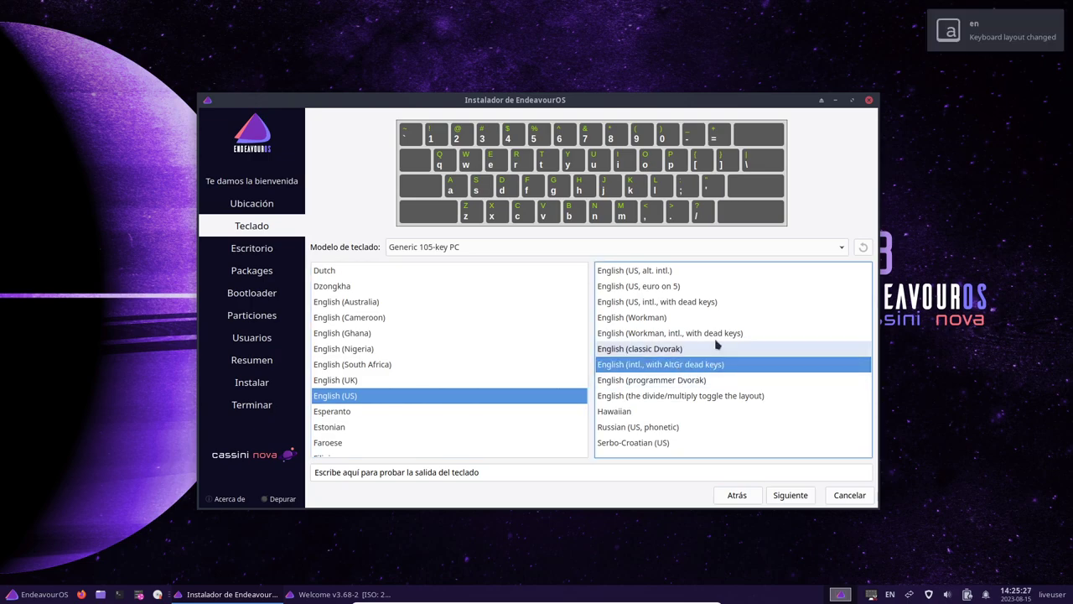
click(671, 302)
click(654, 365)
click(663, 304)
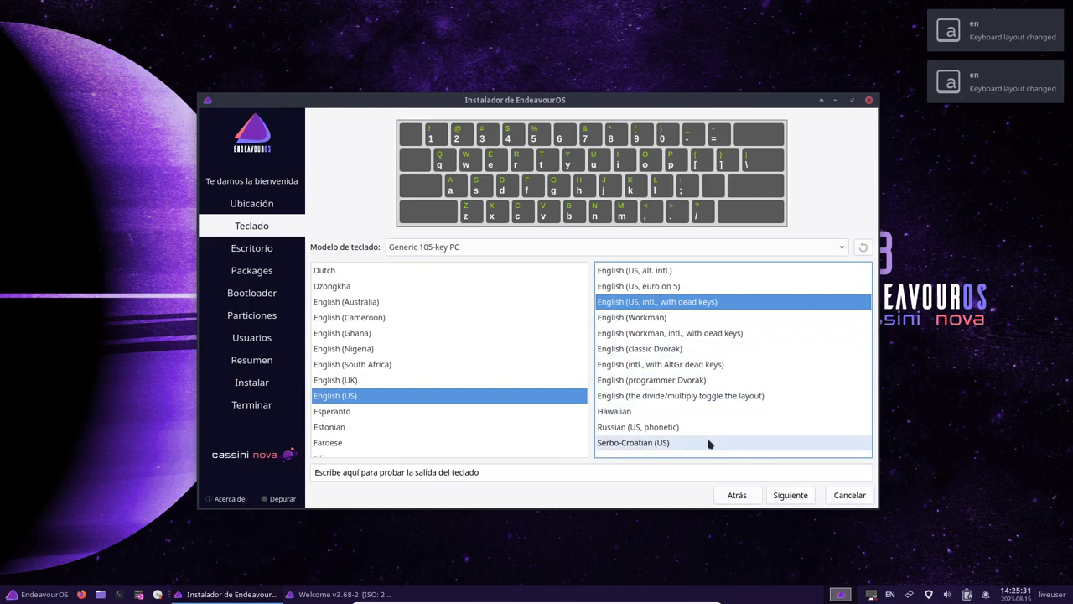
click(785, 498)
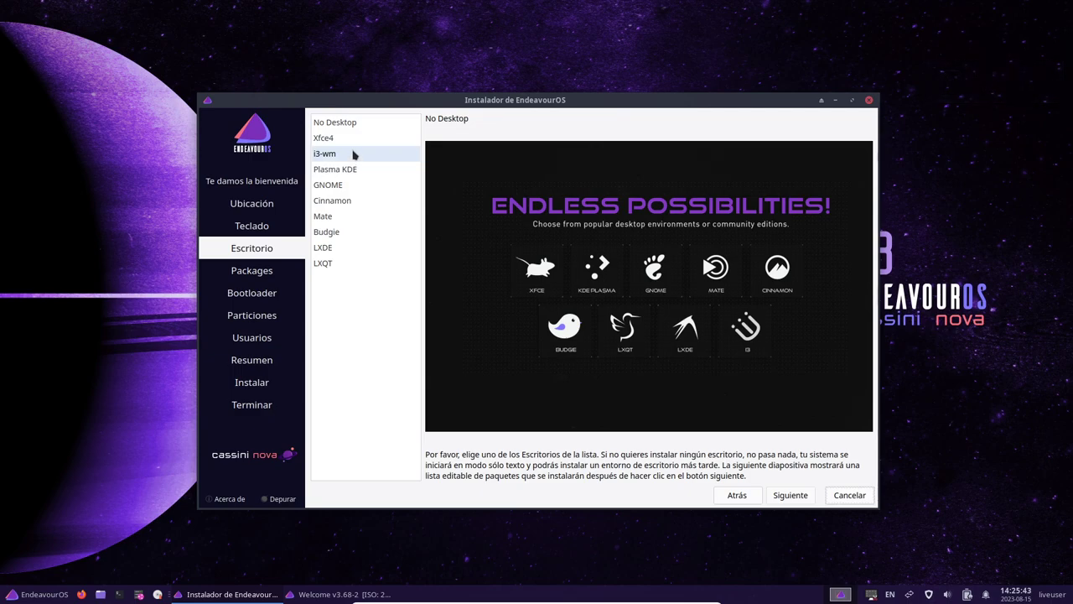
Select GNOME as the desktop environment and review the packages in its GNOME-Desktop group
click(342, 185)
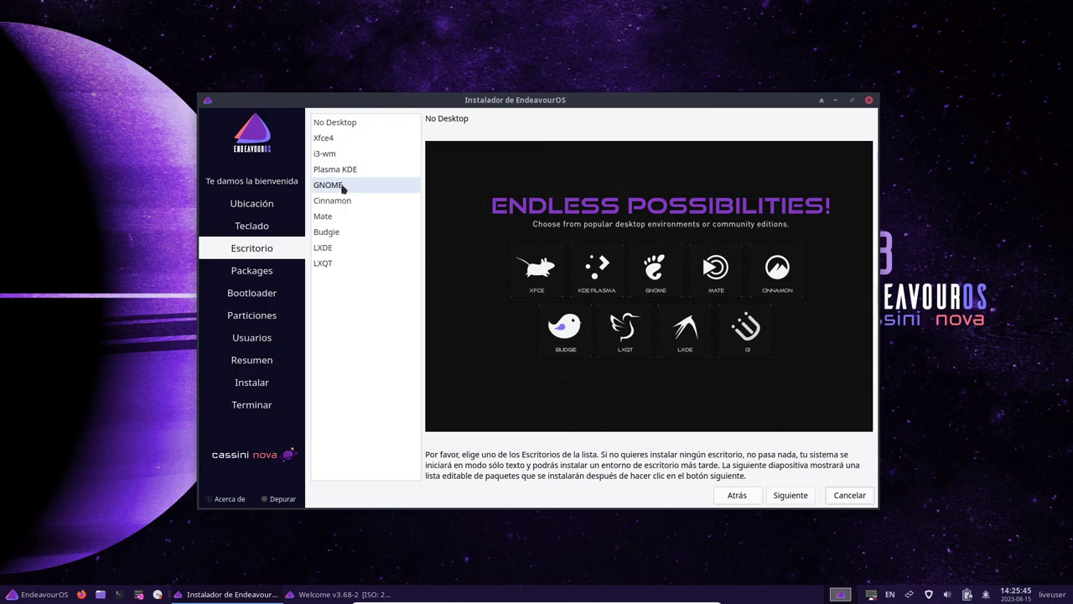
click(797, 496)
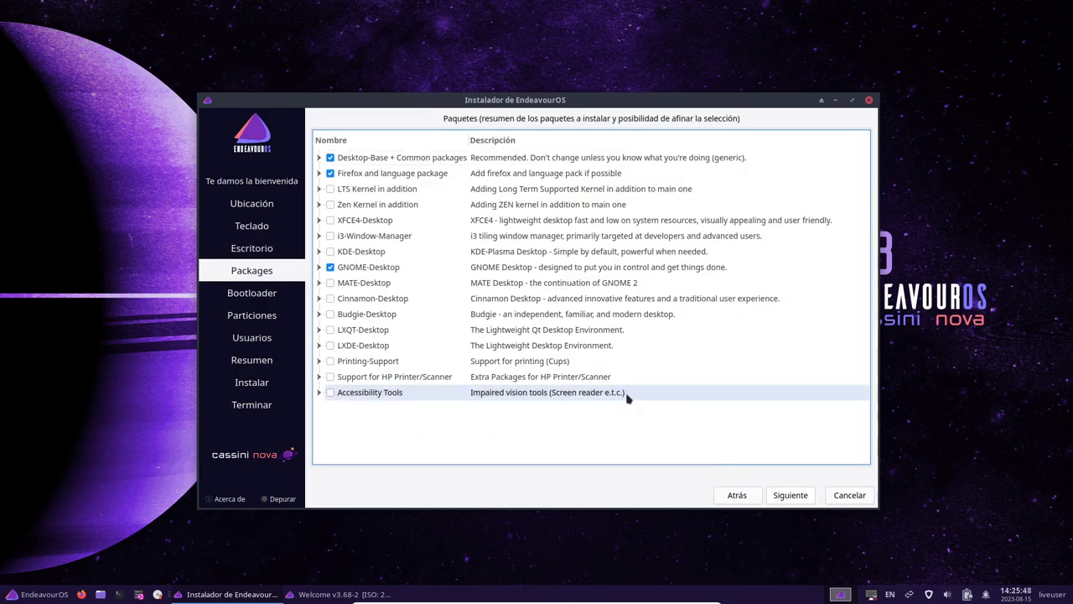
click(318, 266)
scroll(503, 305, down, 6)
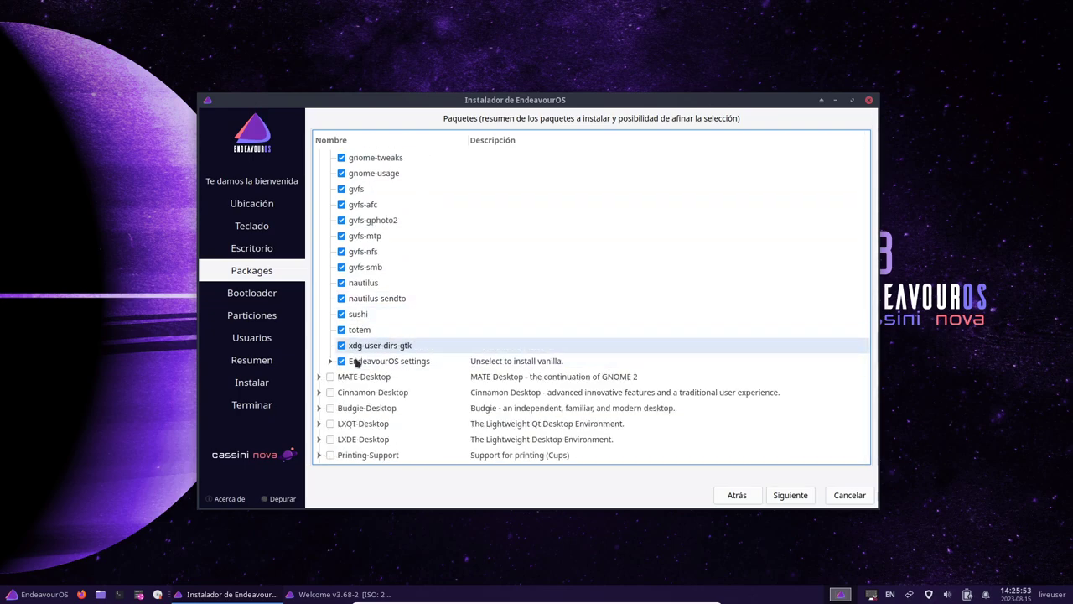
click(330, 360)
scroll(401, 388, up, 8)
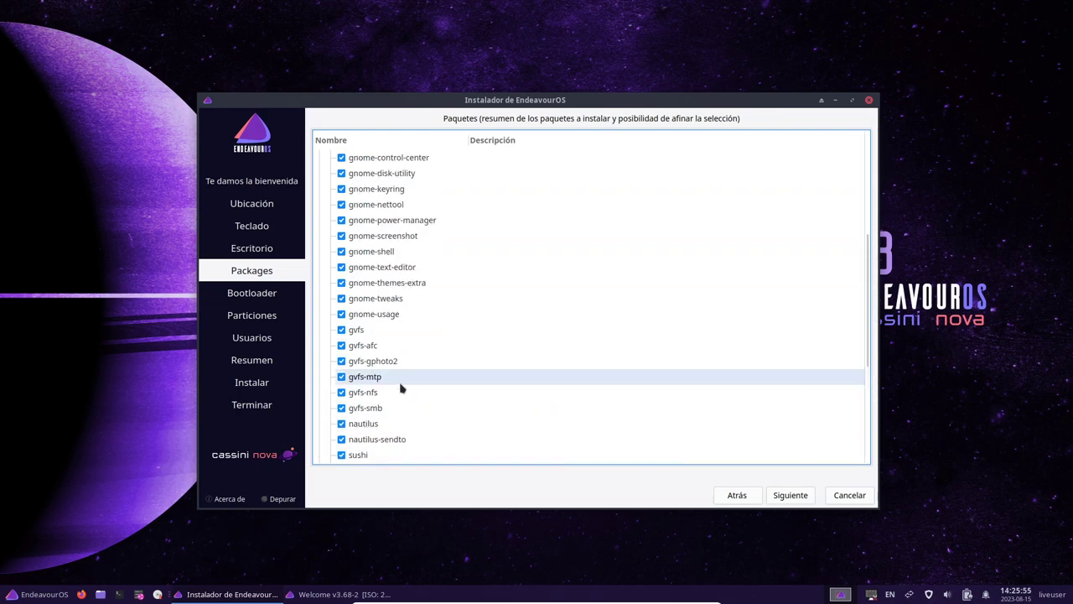
click(319, 268)
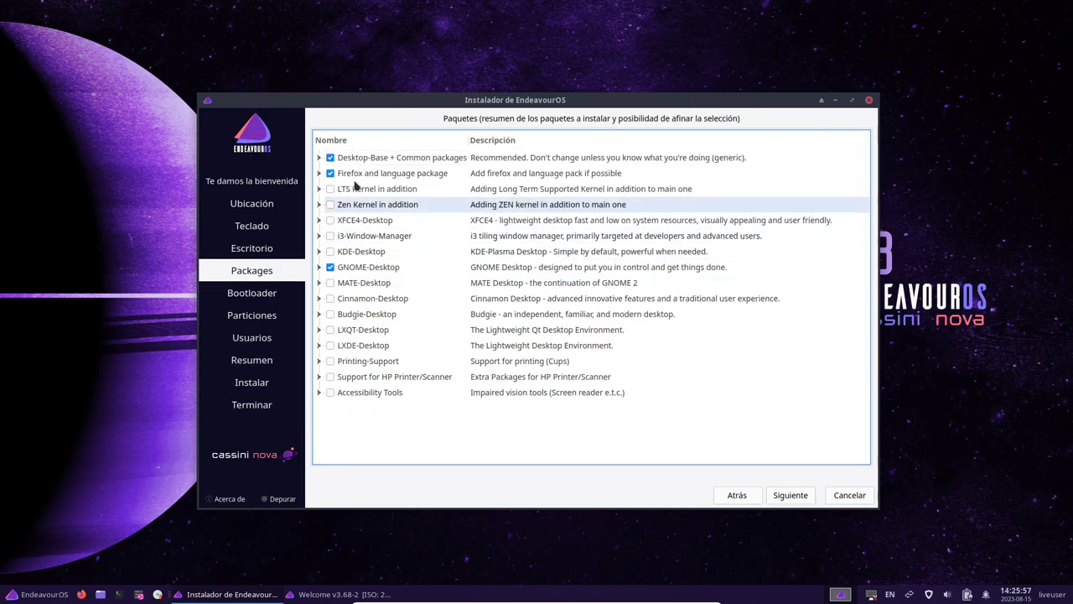
Exclude the Firefox and language package group from the installation, and keep GRUB as the bootloader
click(319, 173)
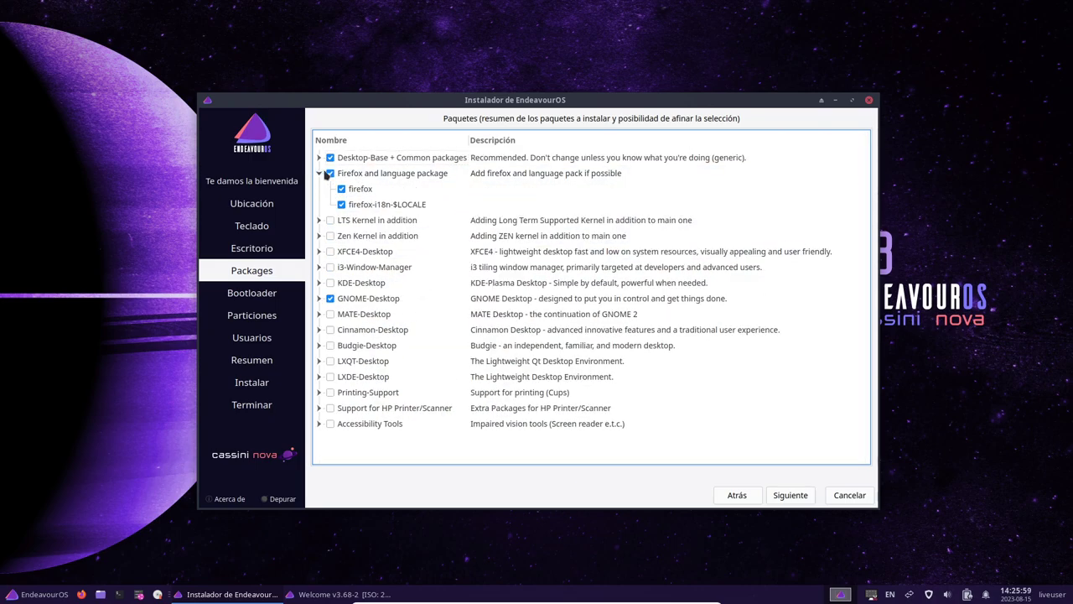
click(329, 172)
click(318, 158)
click(318, 158)
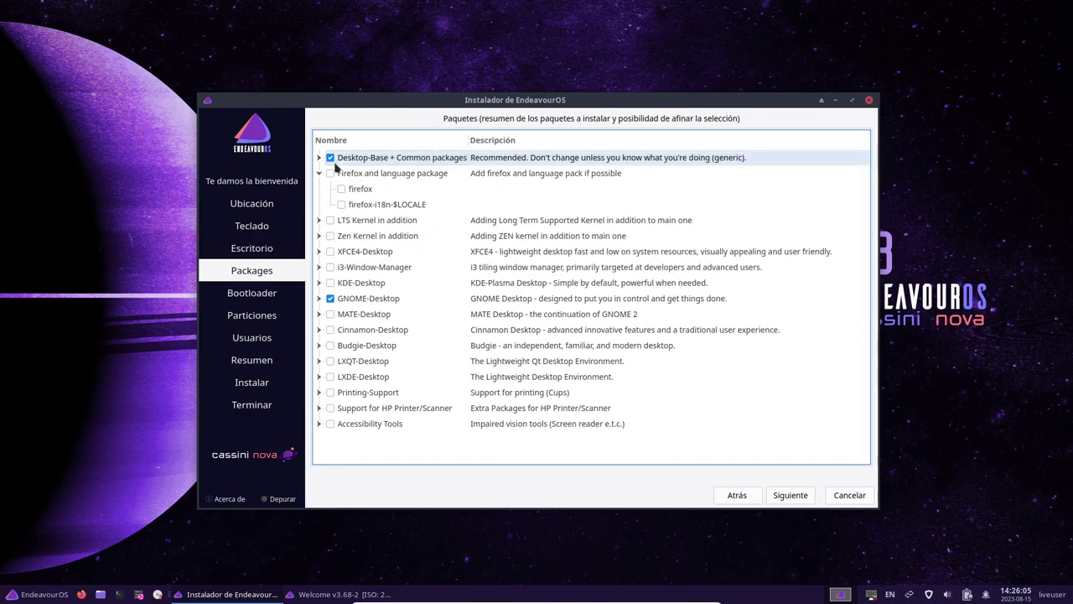
click(792, 494)
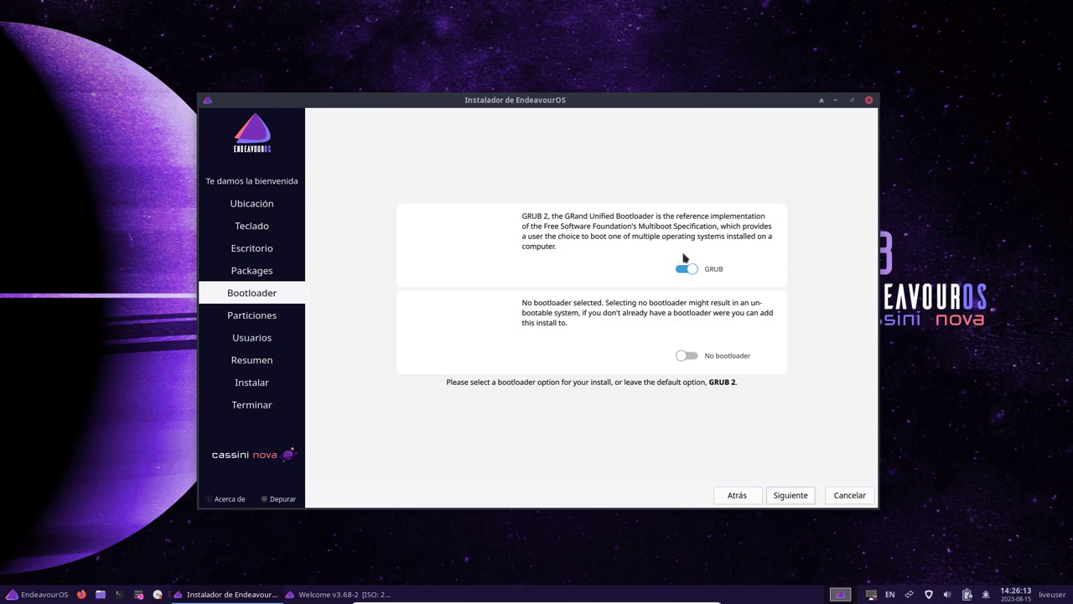
click(786, 498)
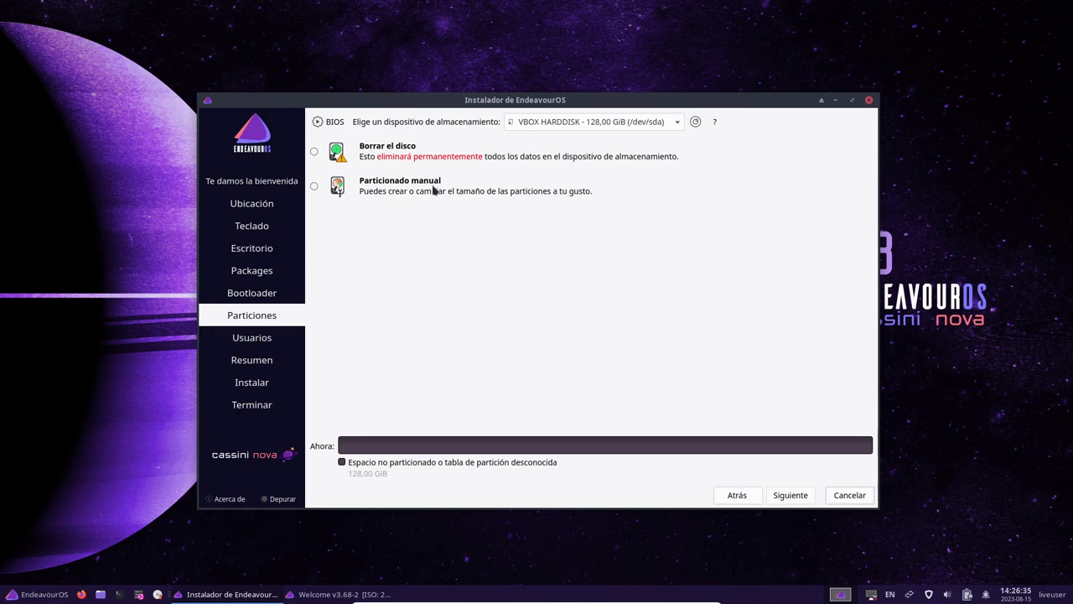
Set the installation to erase the disk, using swap with hibernation and the ext4 file system
click(379, 147)
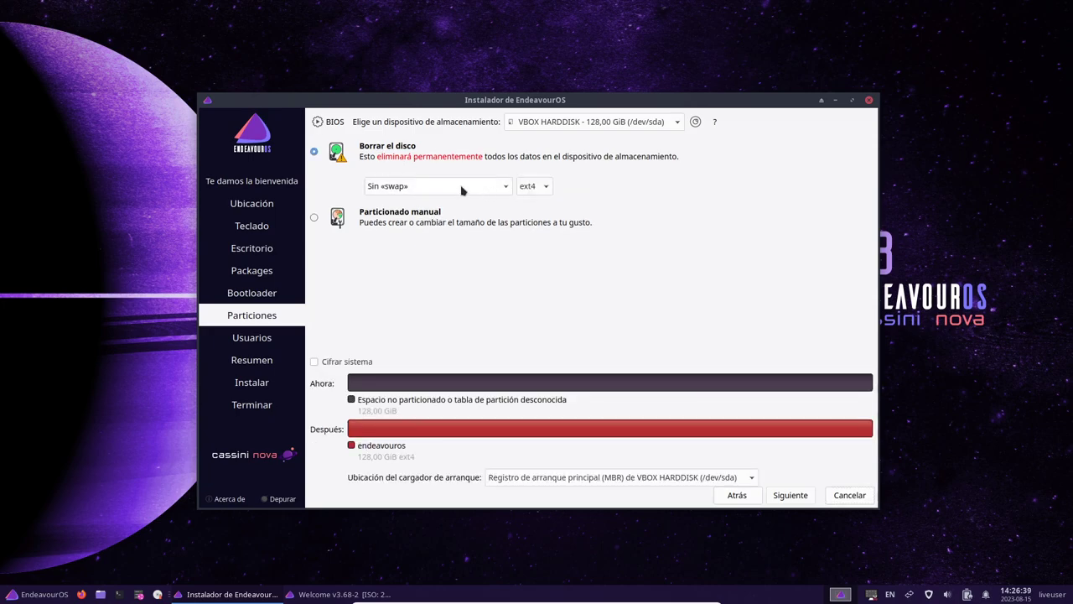
click(461, 186)
click(452, 223)
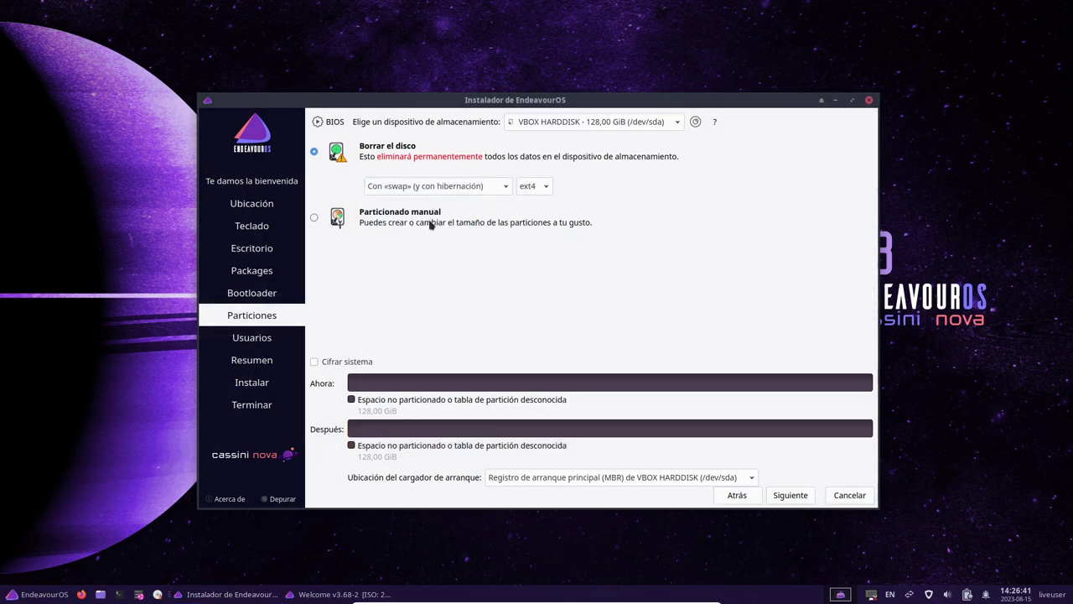
click(541, 191)
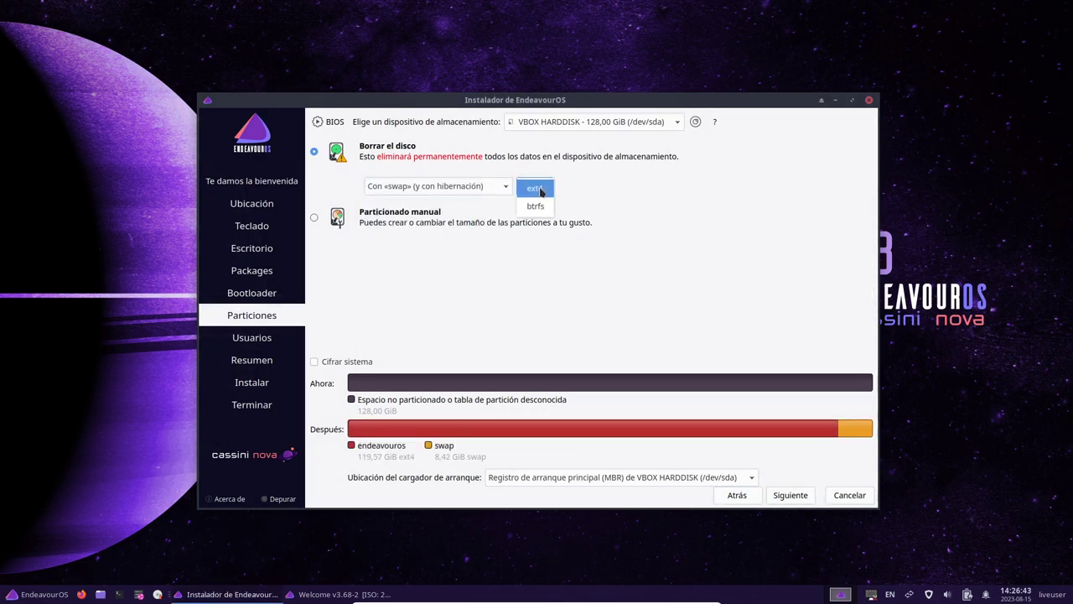
click(625, 218)
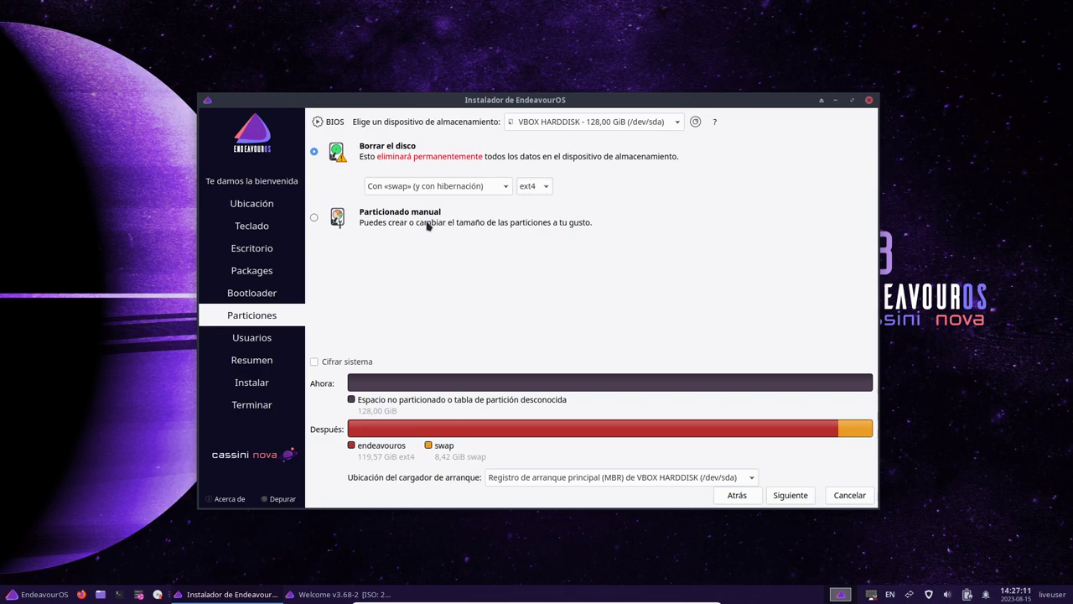
click(792, 496)
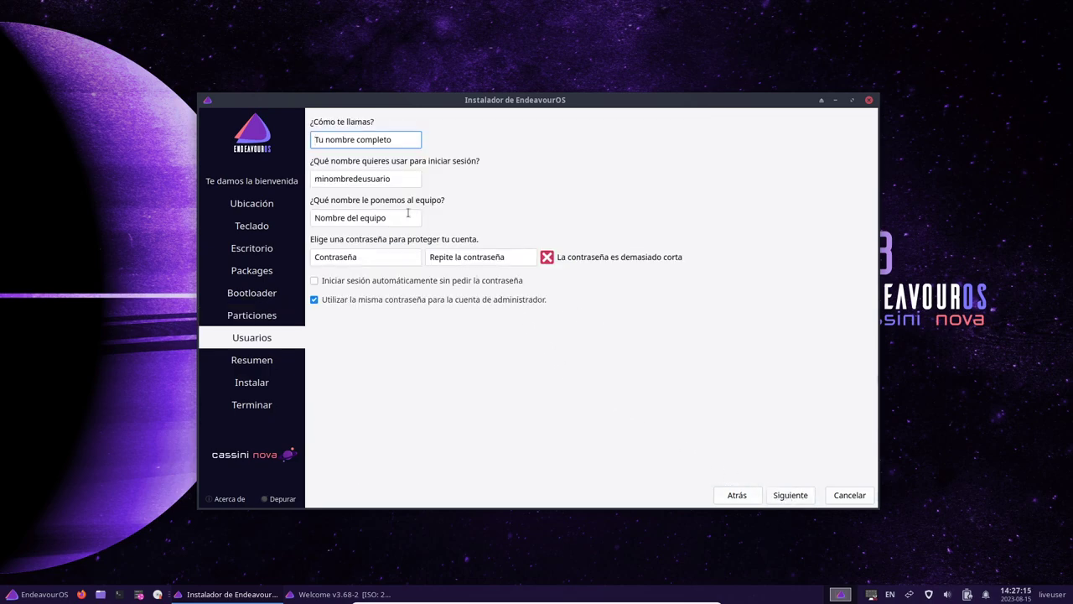
Enter LibreByte as the user's full name, fill in and repeat the account password, and continue to the summary
text(LibreByte)
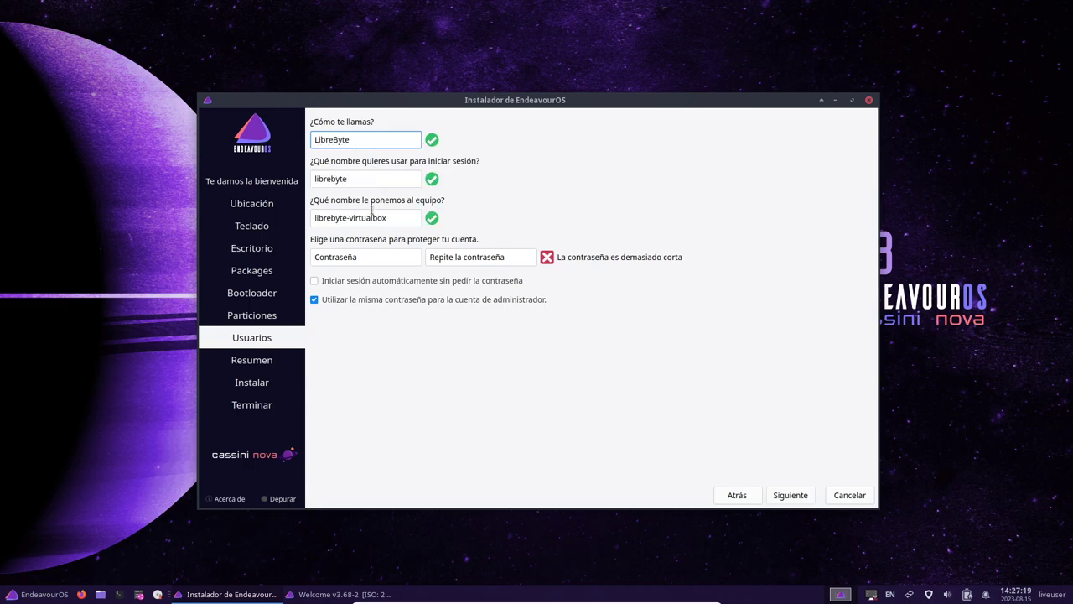
click(332, 257)
text(aa)
key(BackSpace)
key(BackSpace)
text(aaa)
click(468, 265)
text(aaa)
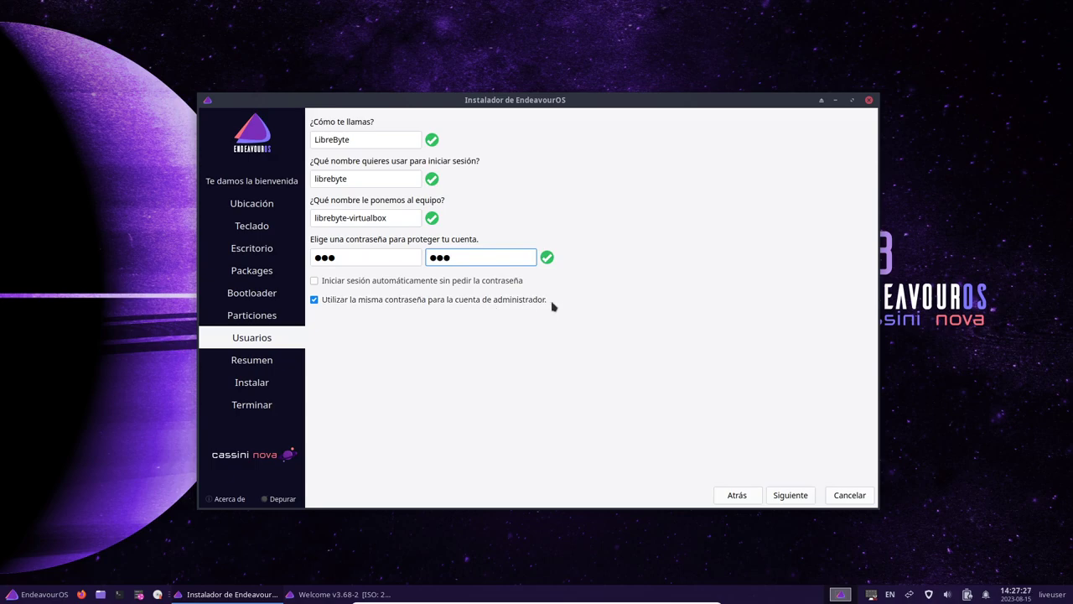
click(792, 496)
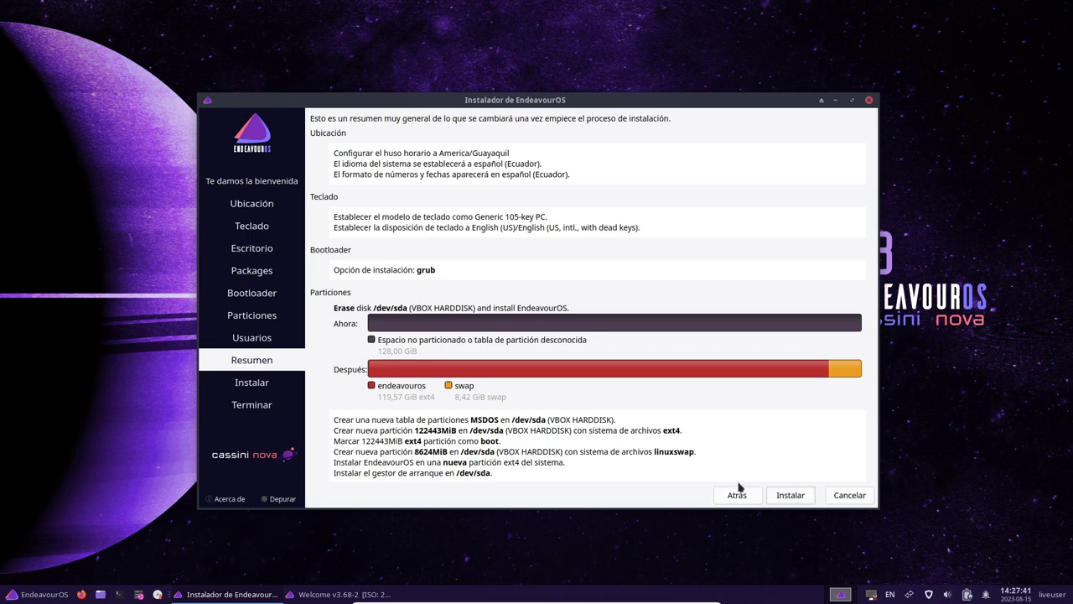
Start the EndeavourOS installation, confirm the disk changes, and finish the installer with an immediate restart
click(795, 497)
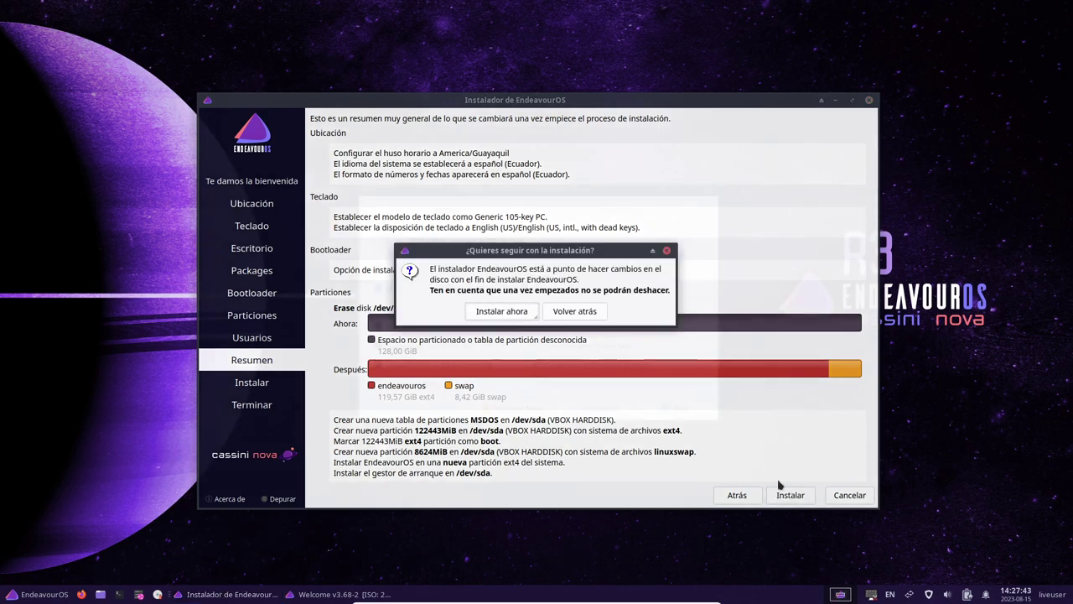
click(491, 311)
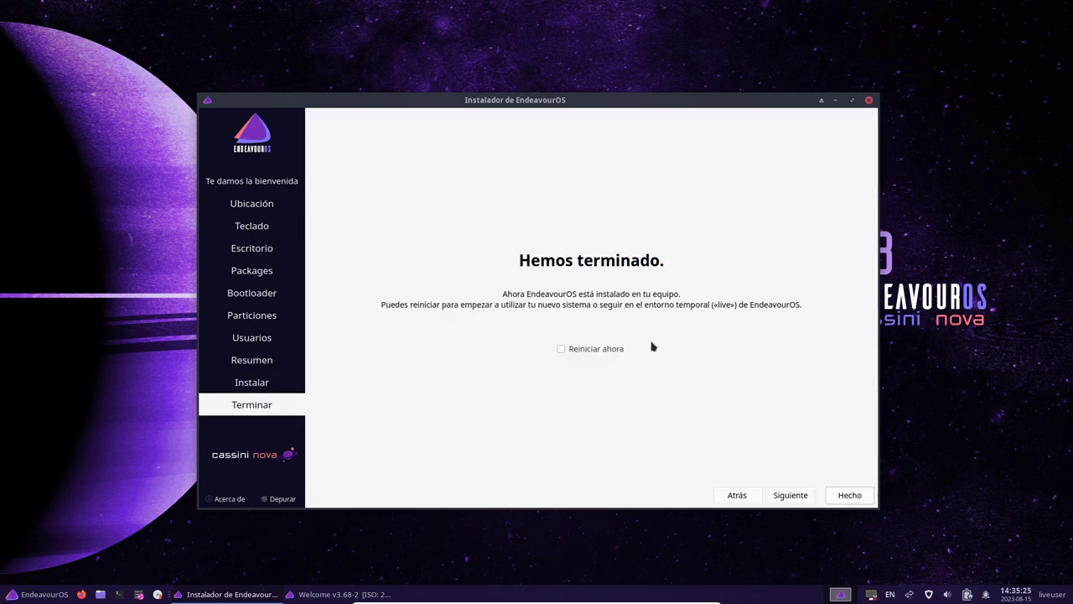
click(604, 350)
click(845, 497)
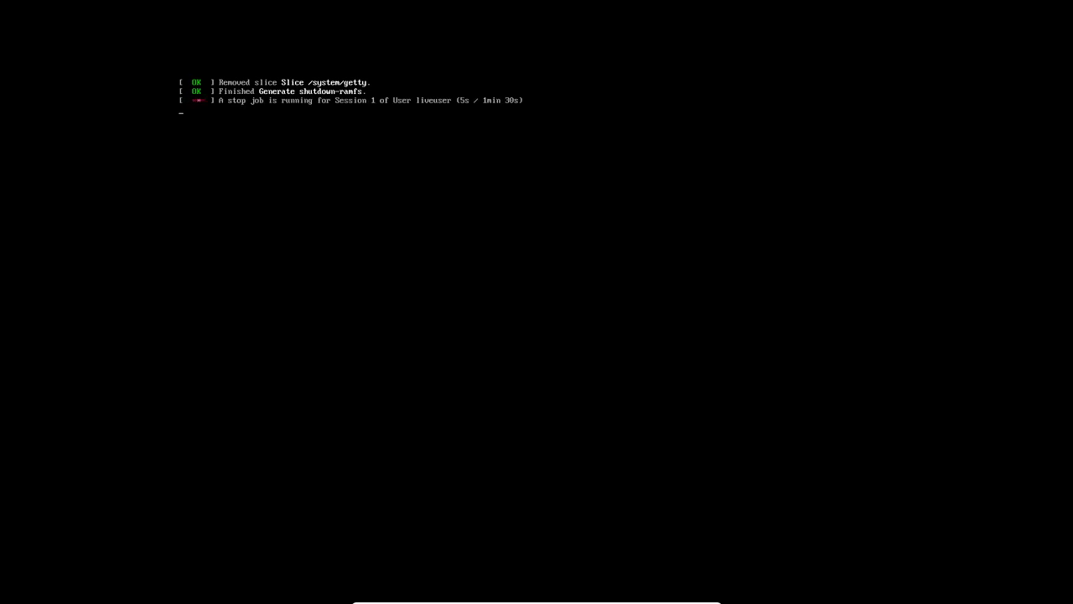
Switch to VirtualBox Manager, power off the EndeavourOS GNOME virtual machine, and start it again
key(alt+Tab)
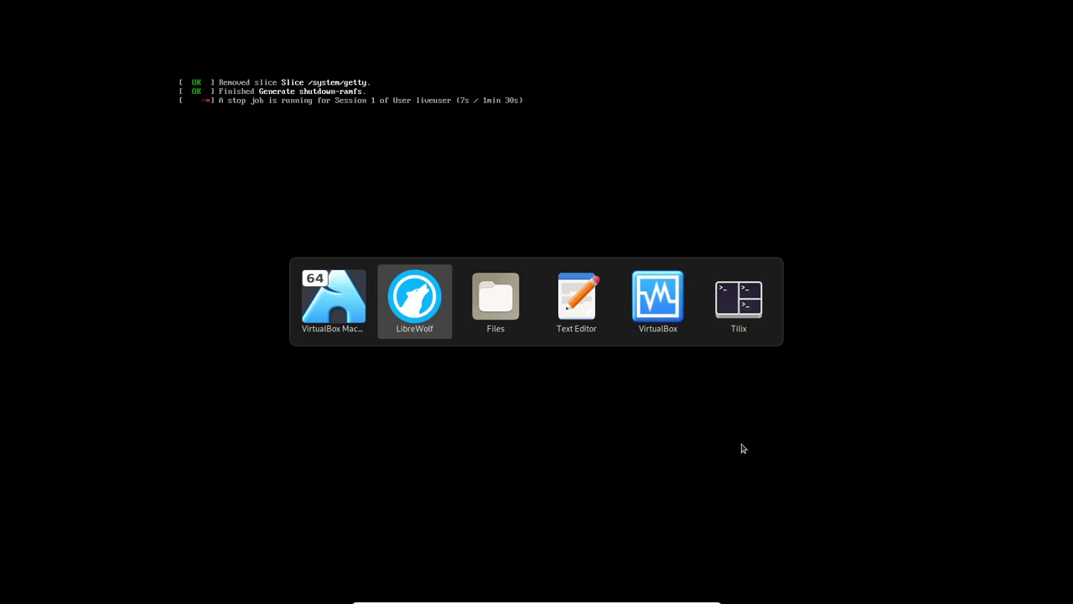
key(alt+shift+Tab)
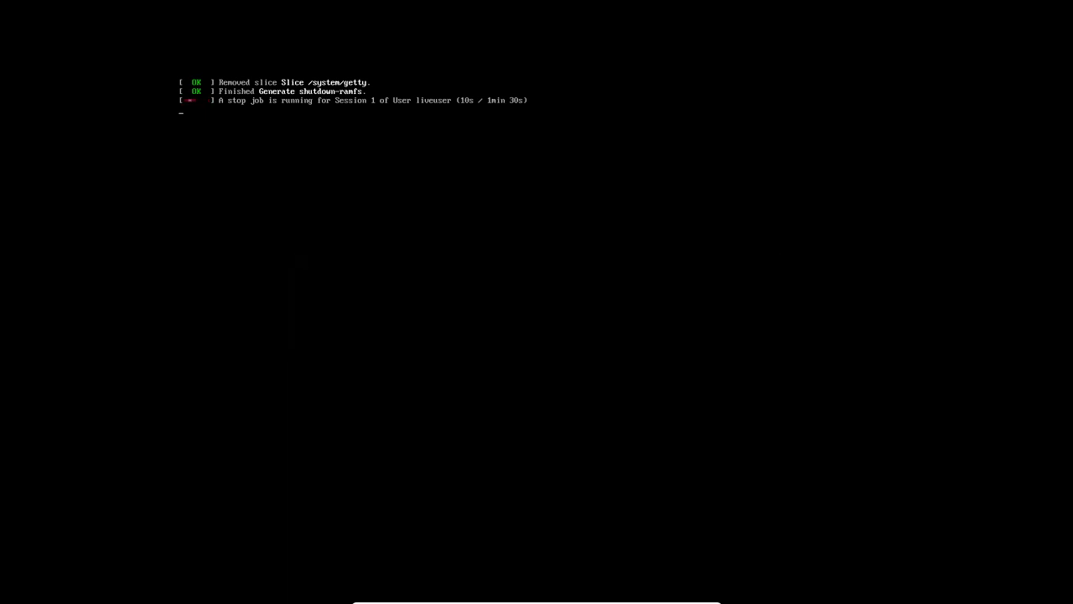
key(alt+Tab)
key(Tab)
key(Tab)
key(Tab)
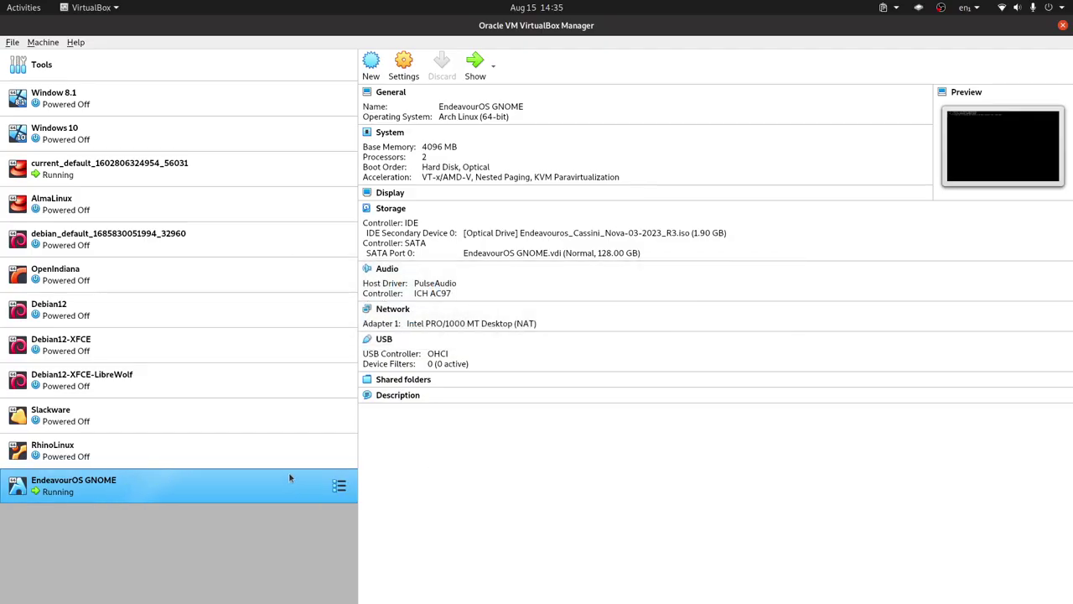
right_click(290, 485)
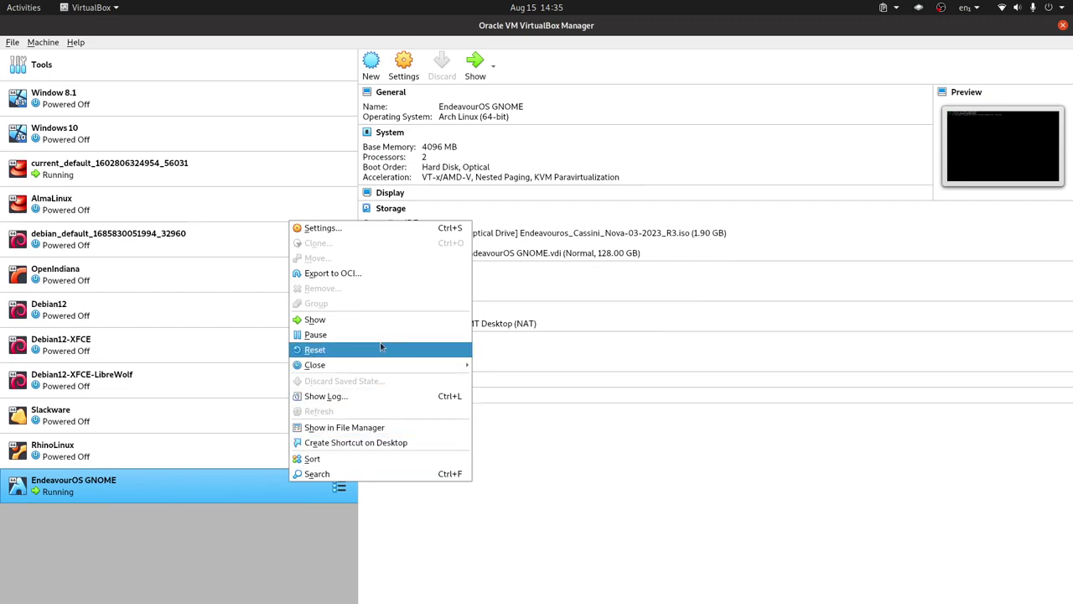
mouse_move(381, 362)
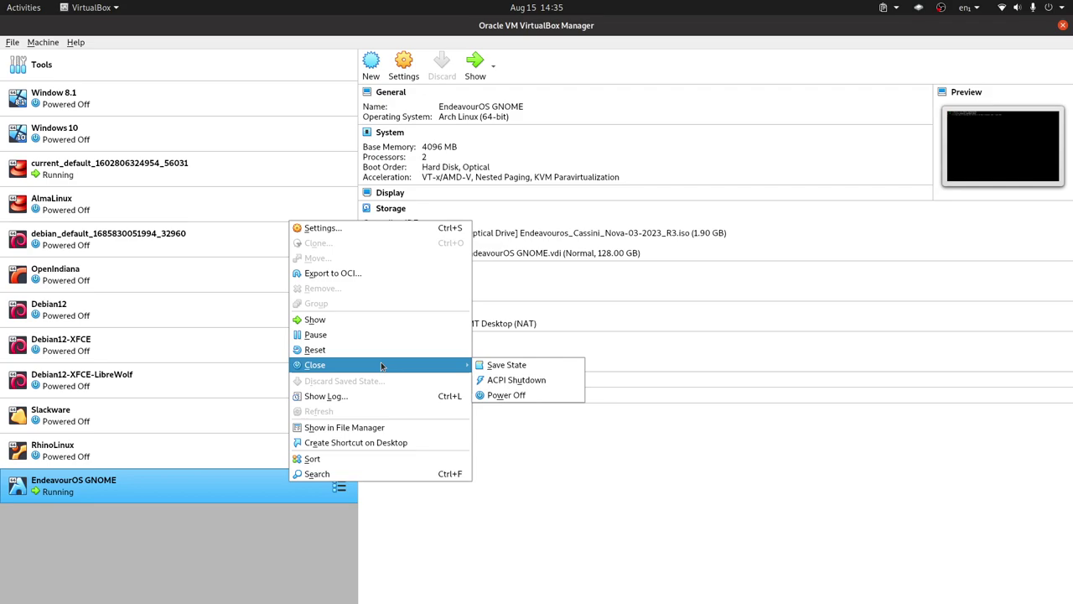
click(503, 395)
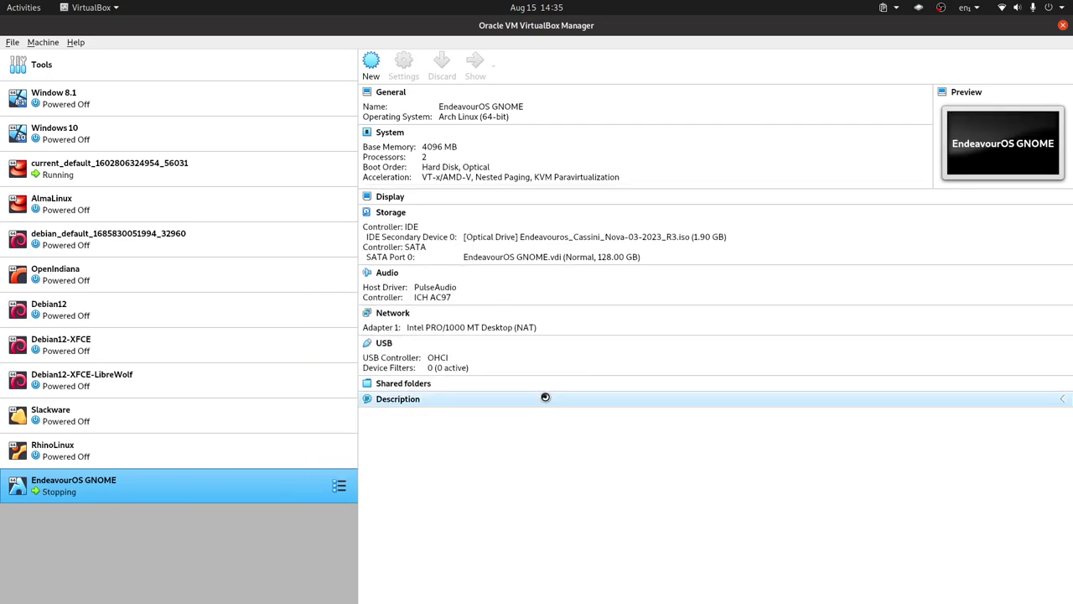
double_click(280, 492)
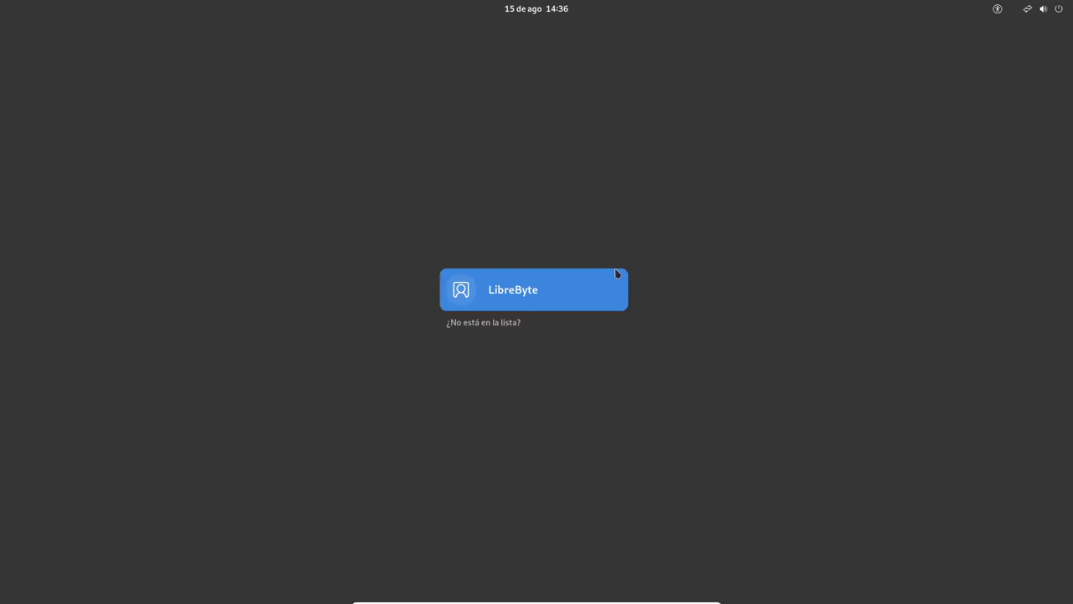
Log in to the LibreByte account with its password and leave the activities overview for the desktop
click(594, 289)
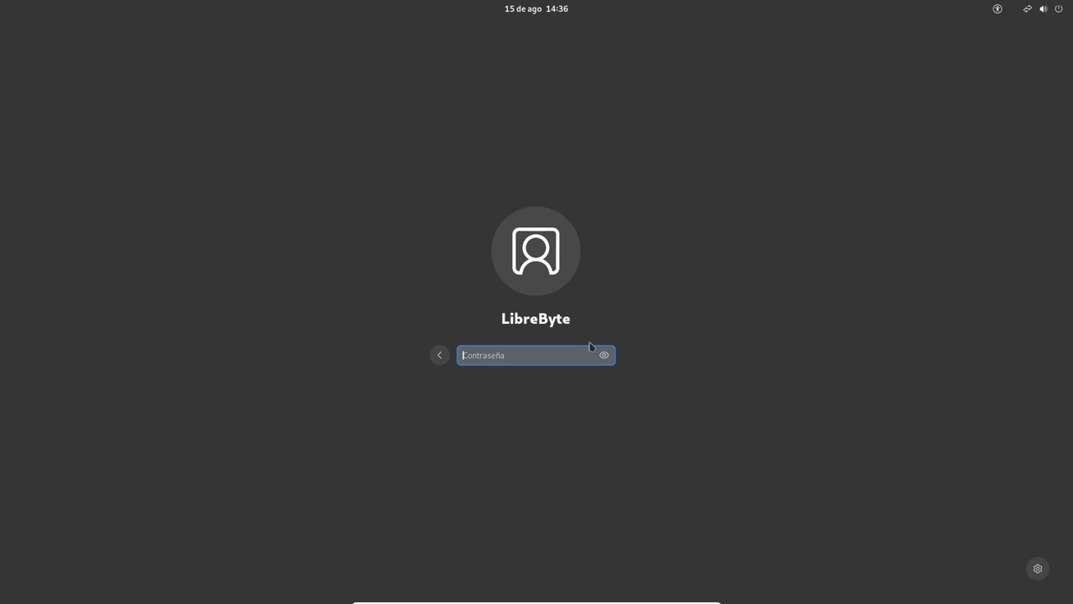
text(•••)
key(Return)
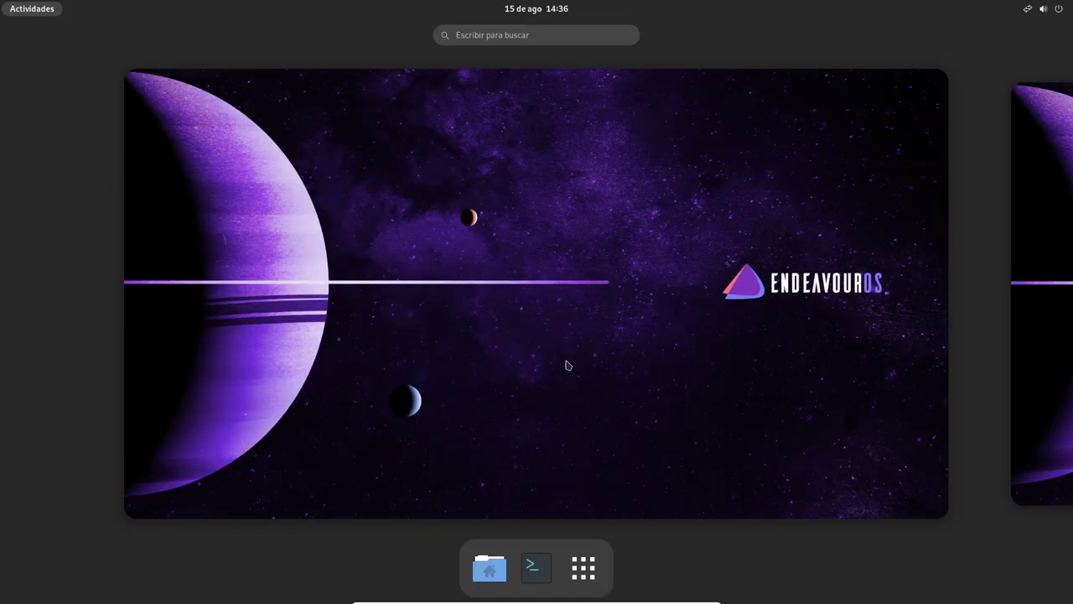
click(574, 362)
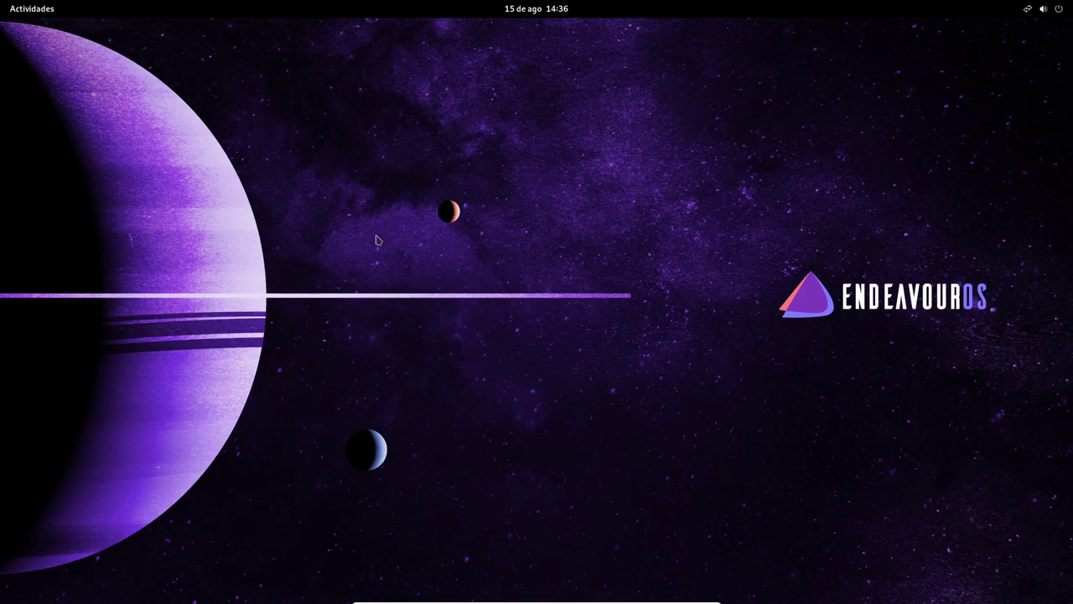
Bring up the Welcome window with the post-installation tasks and close it
key(super)
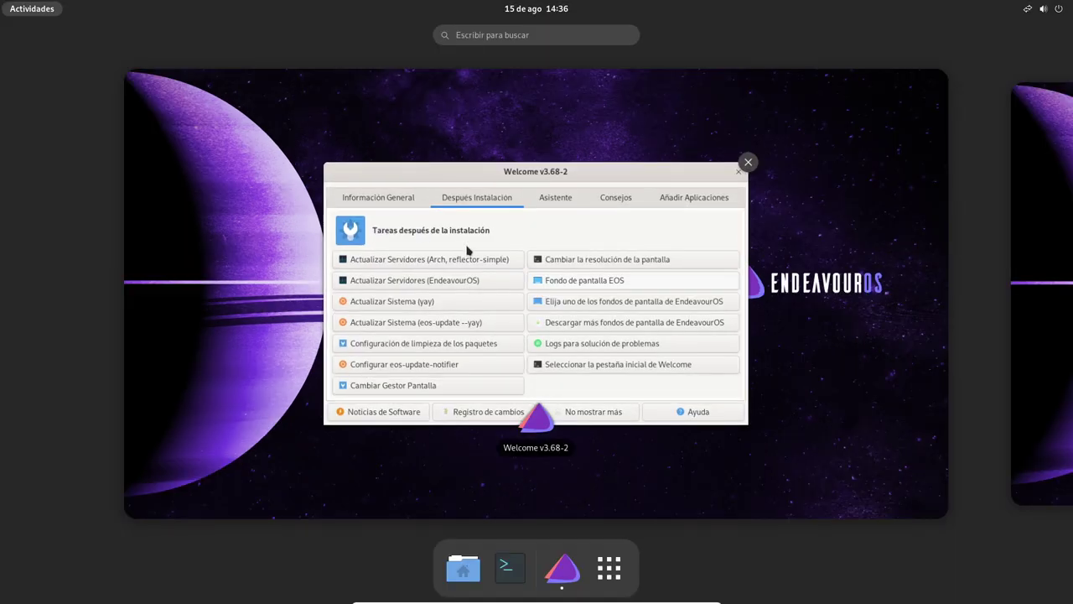
click(519, 181)
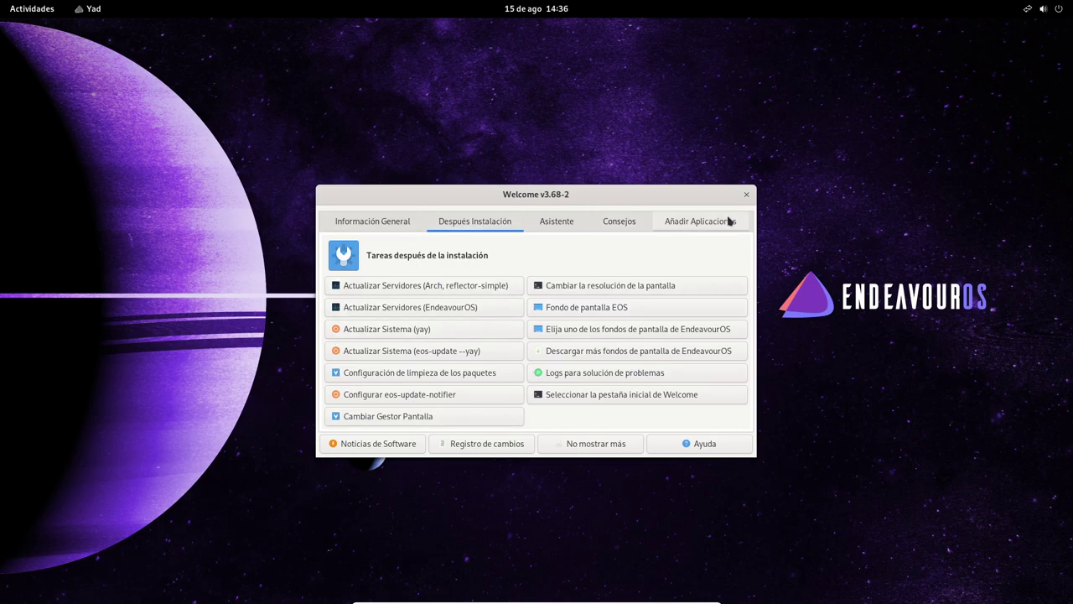
click(747, 194)
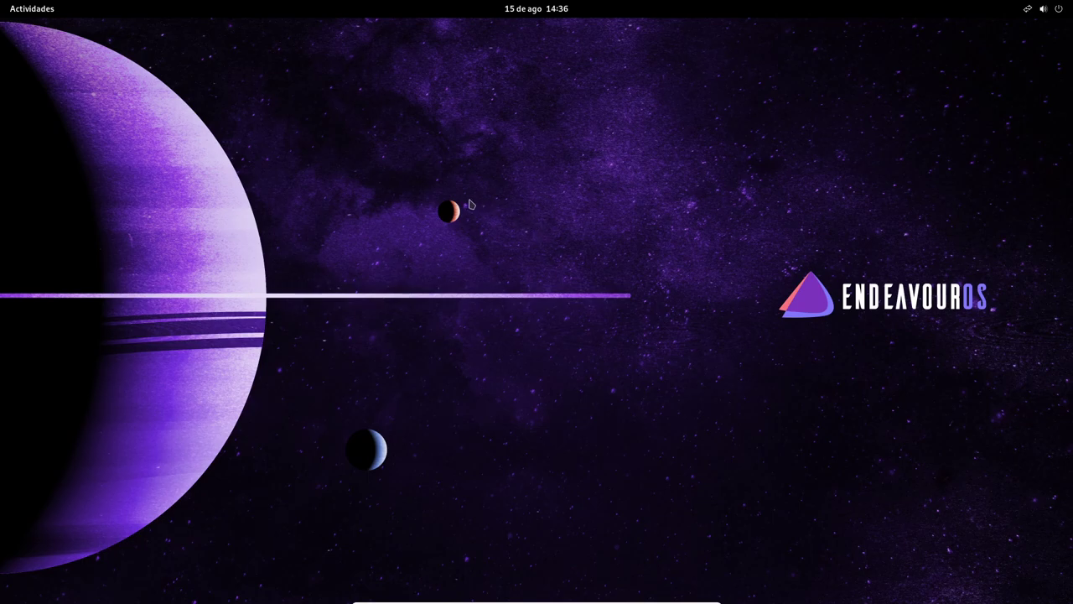
click(454, 596)
click(254, 570)
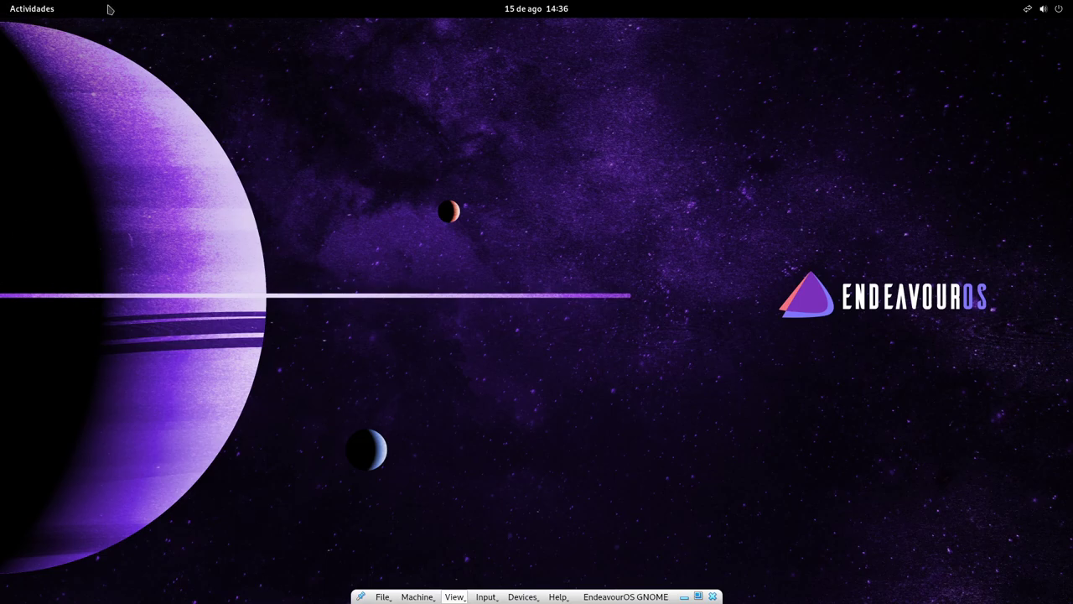
Launch the GNOME console, check its version in the About dialog, and close that dialog
key(super)
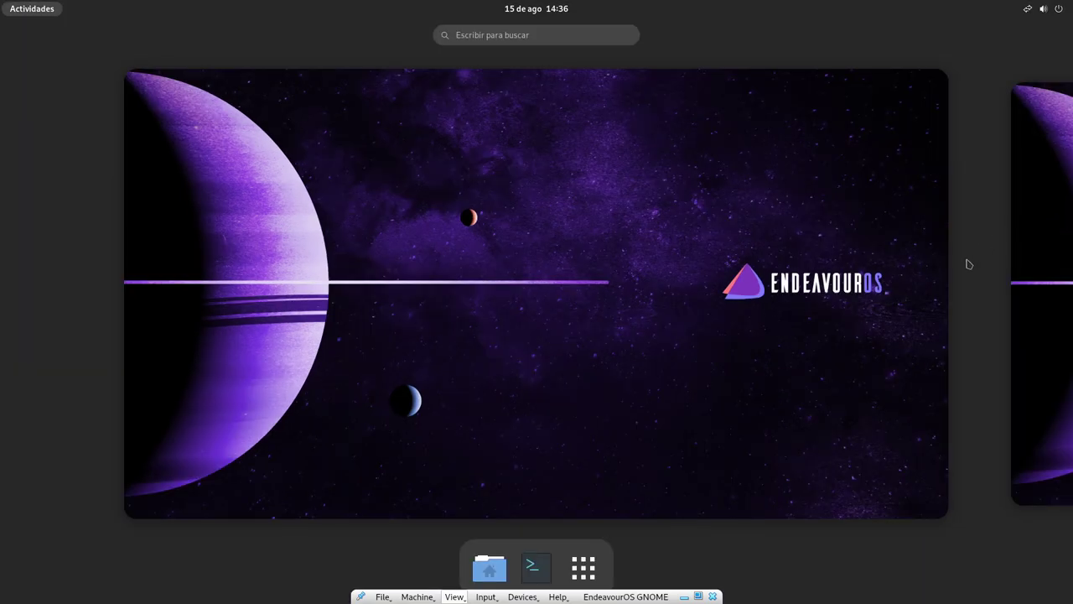
click(534, 567)
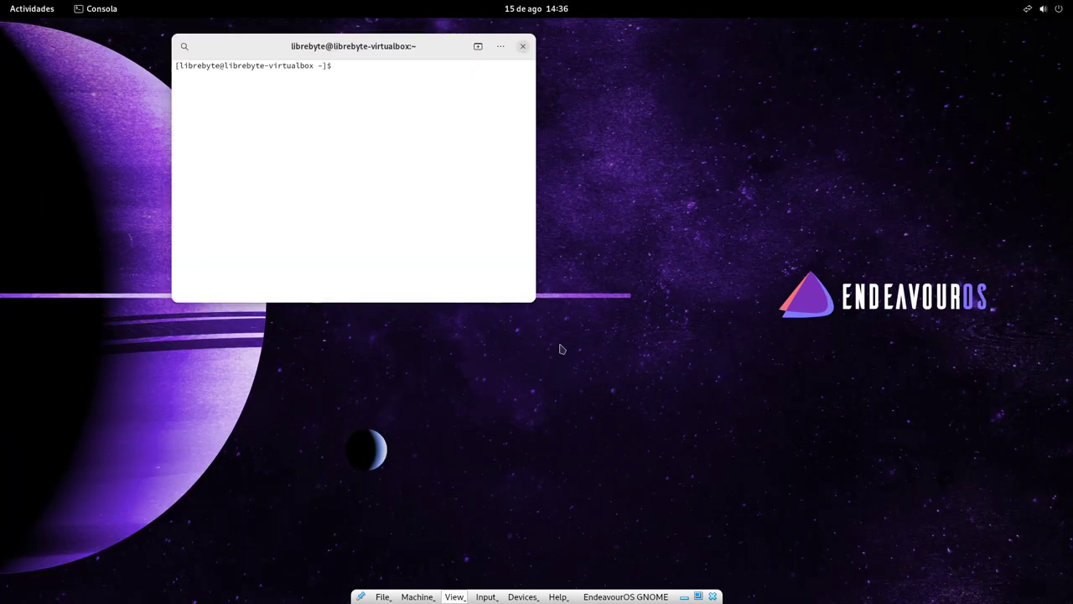
click(500, 48)
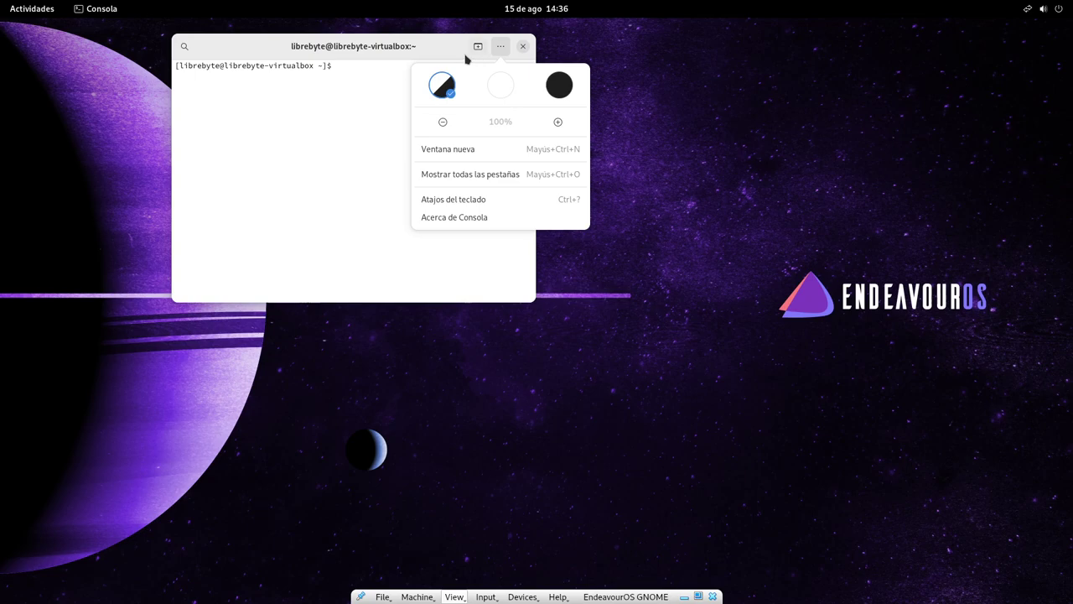
click(488, 220)
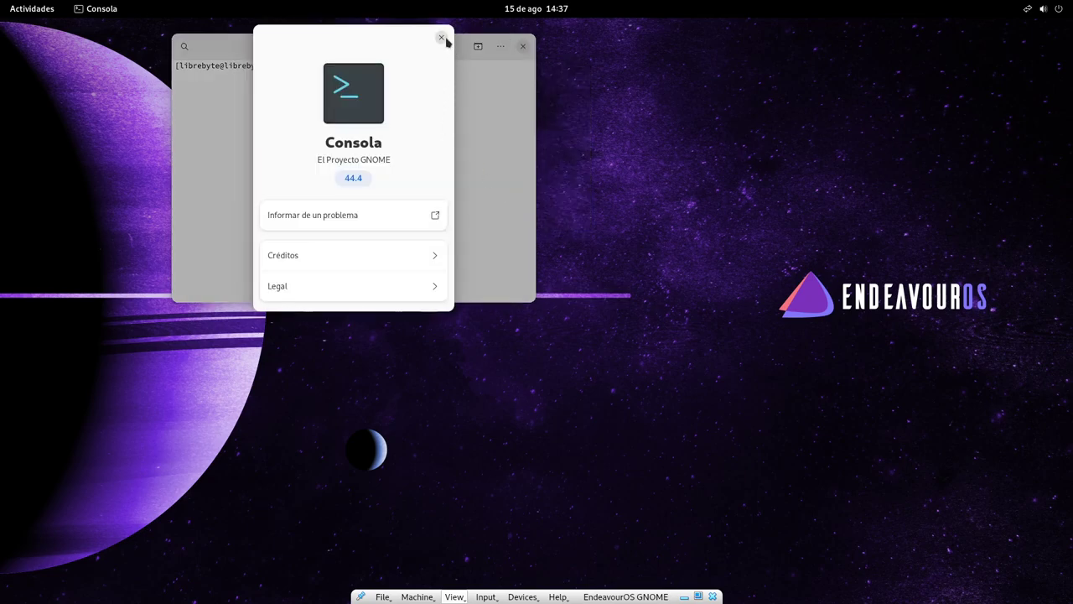
click(441, 38)
Maximize the console and try out a second tab, closing the tab and the console window
double_click(419, 48)
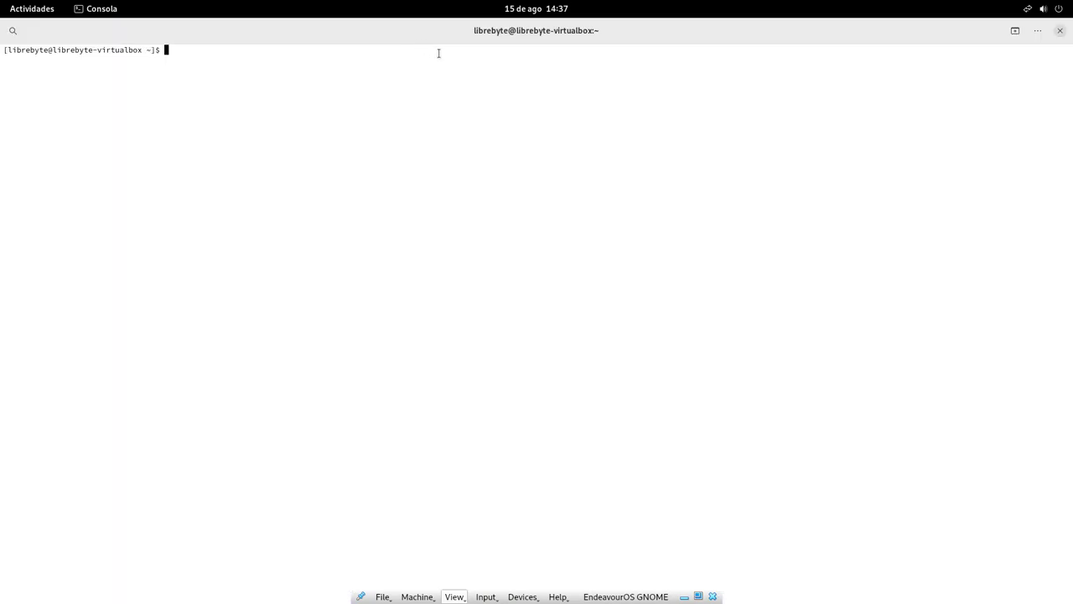
key(ctrl+shift+t)
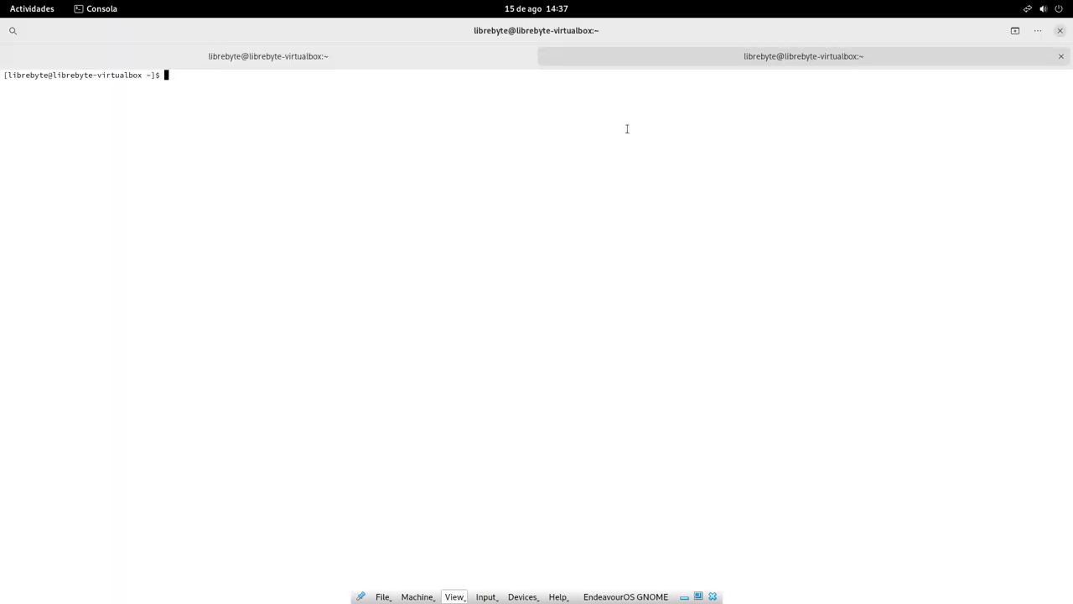
click(1061, 56)
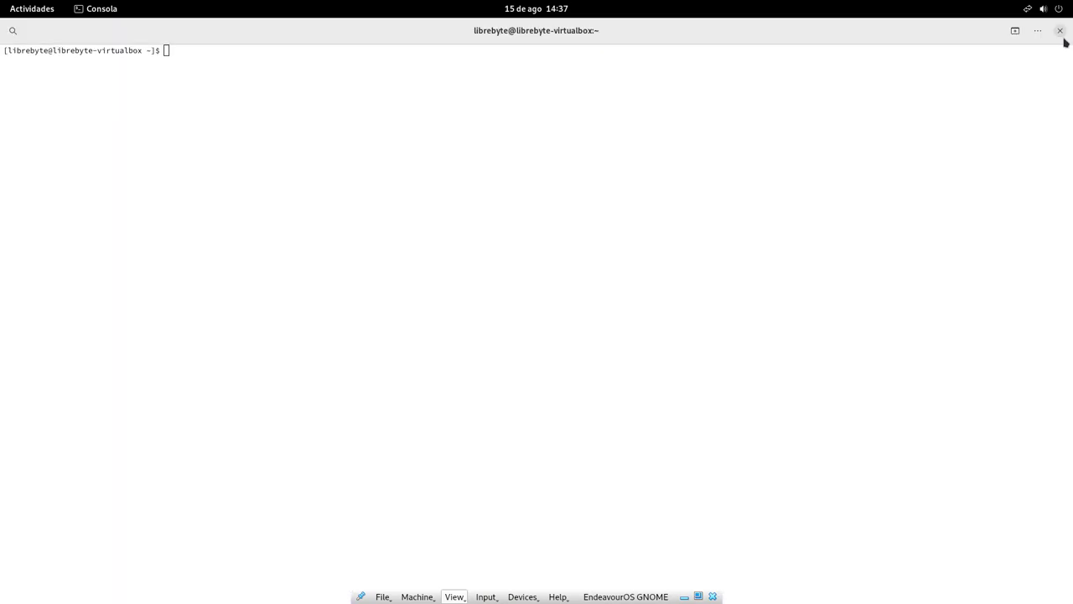
click(1060, 30)
Browse both pages of the application grid to examine the installed applications
key(super)
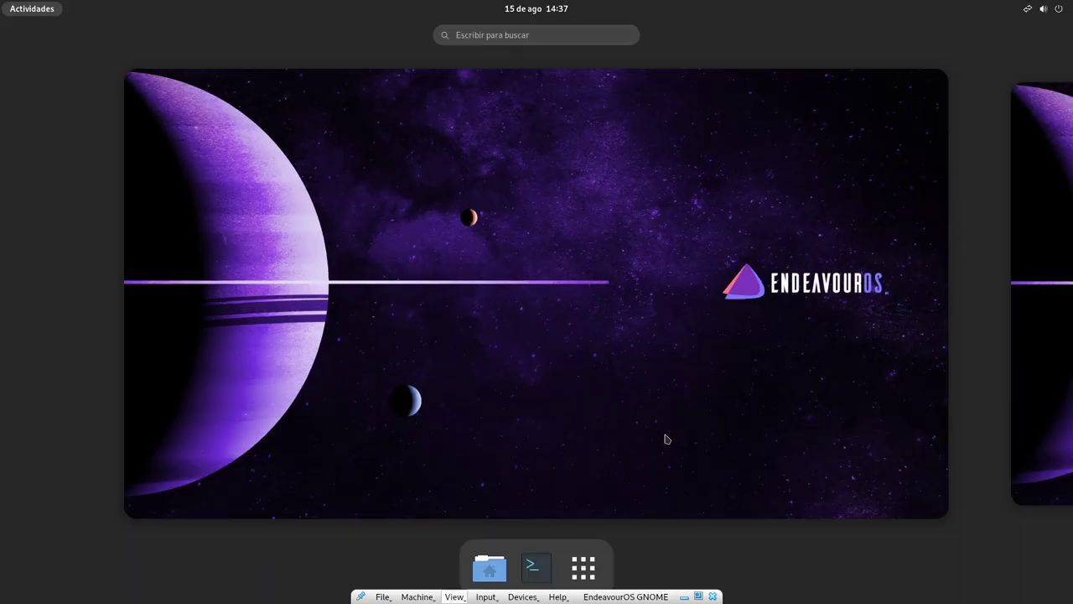
click(584, 567)
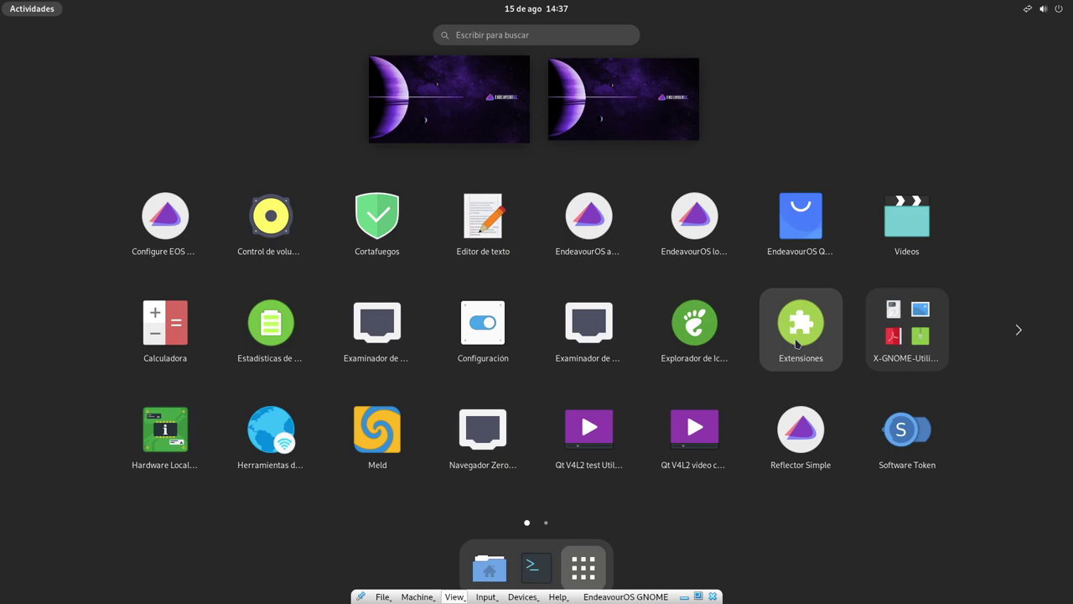
click(1017, 331)
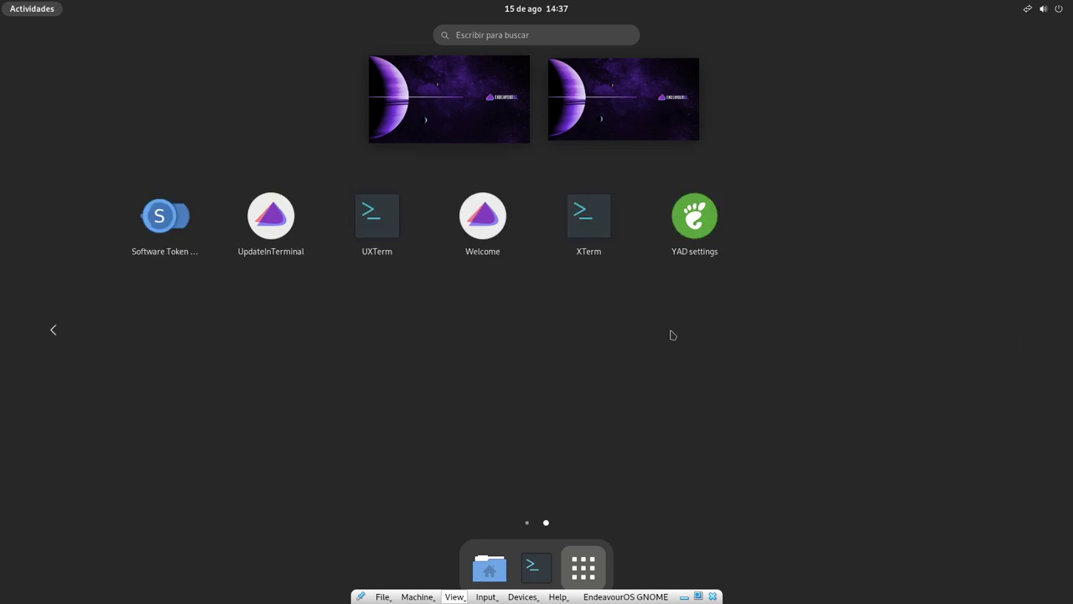
click(526, 523)
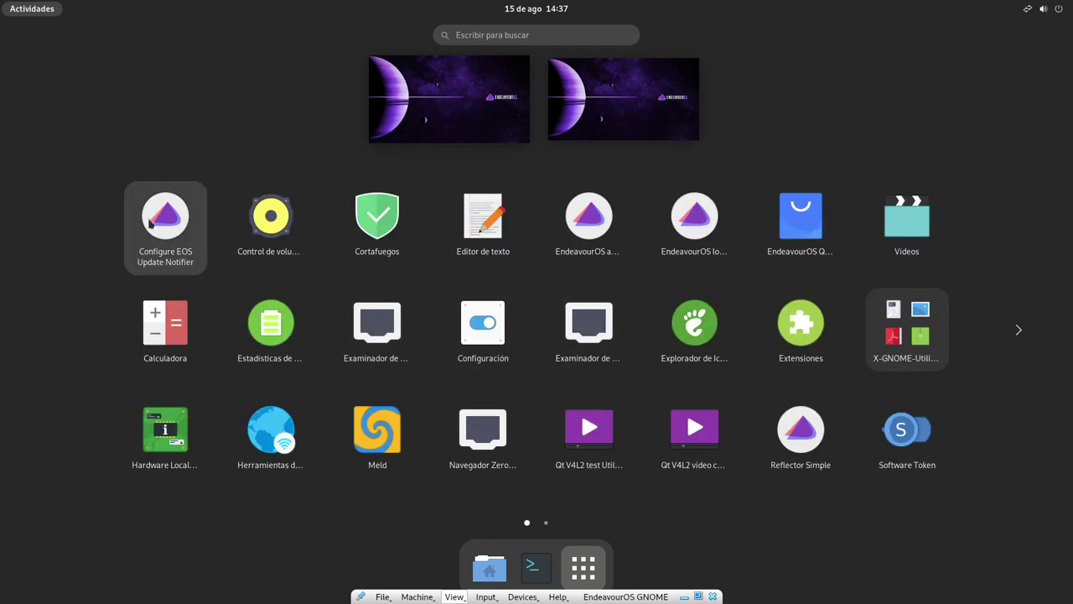
Launch the text editor (Editor de texto) from the application grid with a new, empty document
click(501, 232)
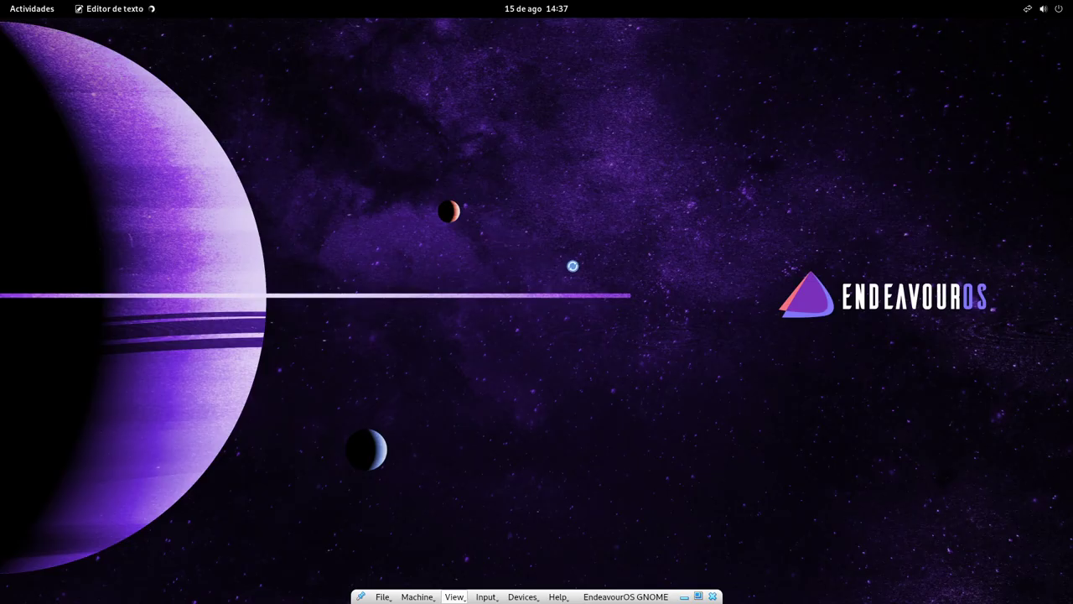
click(501, 32)
click(754, 120)
Open the system settings and examine the hardware, operating system, GNOME version, windowing system and kernel details in the Acerca de section
click(1036, 10)
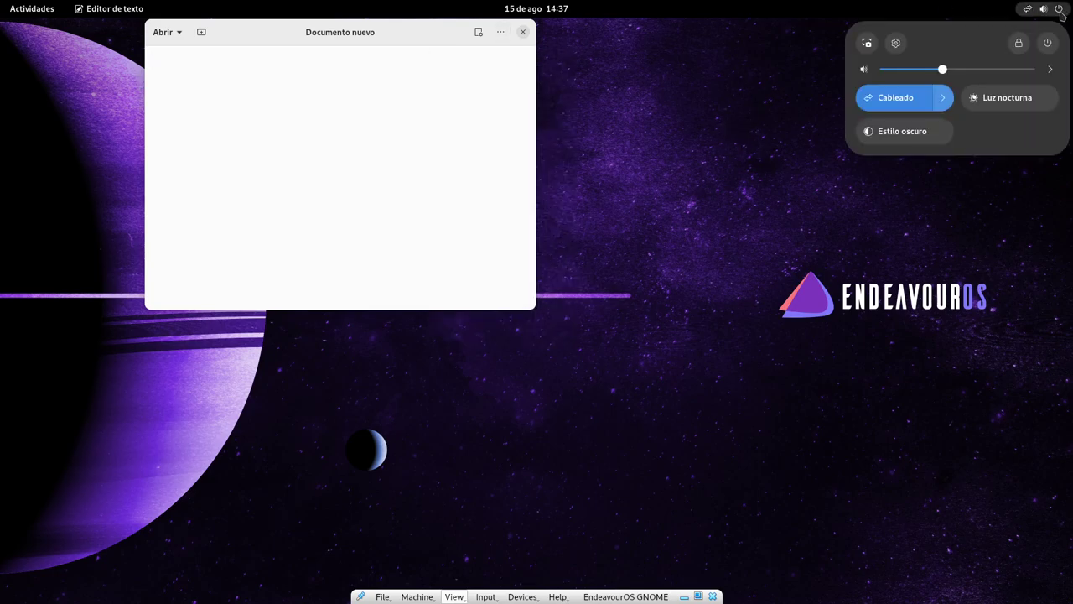
click(898, 44)
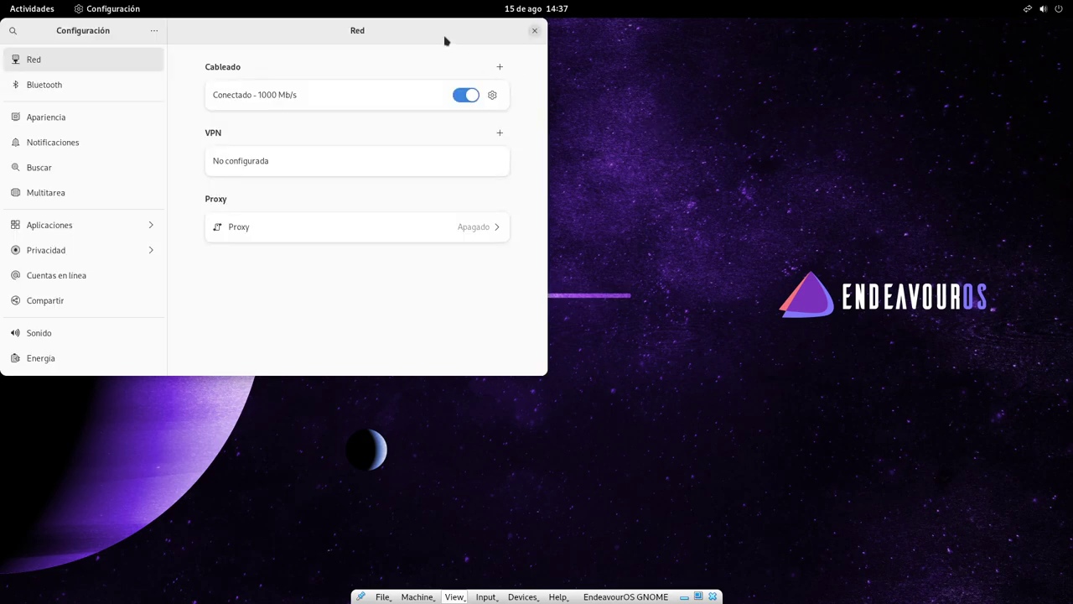
drag(443, 40, 692, 89)
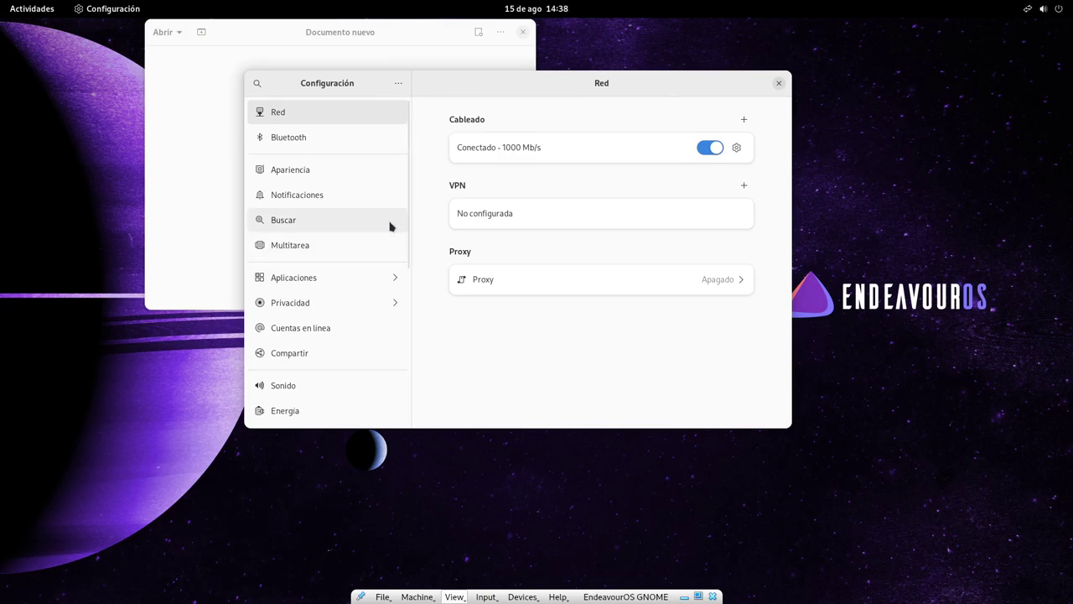
scroll(388, 235, down, 5)
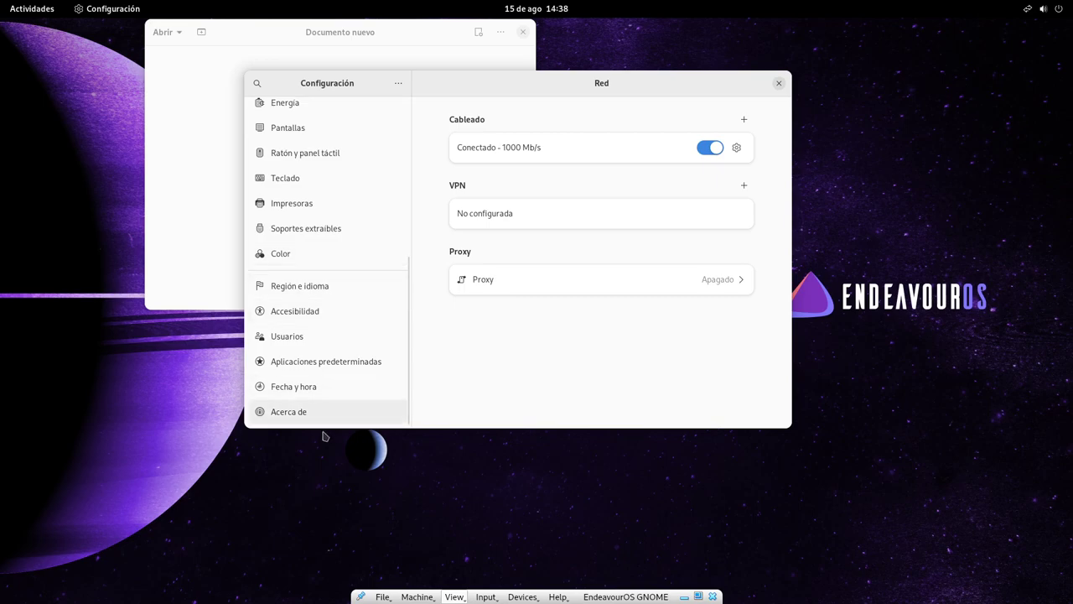
click(342, 411)
scroll(670, 290, down, 2)
scroll(671, 294, down, 3)
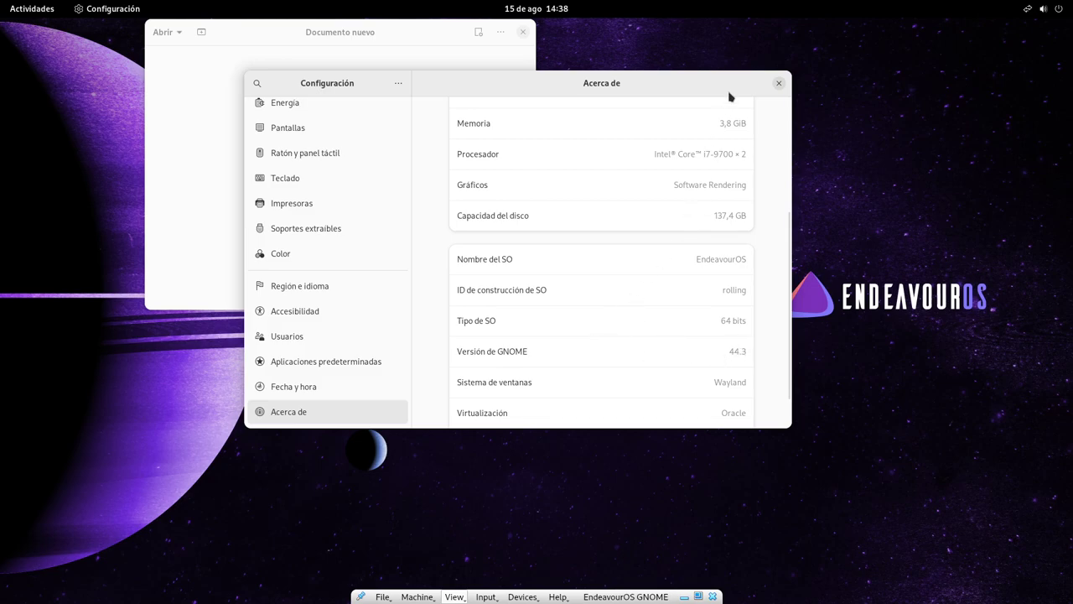
scroll(667, 306, down, 1)
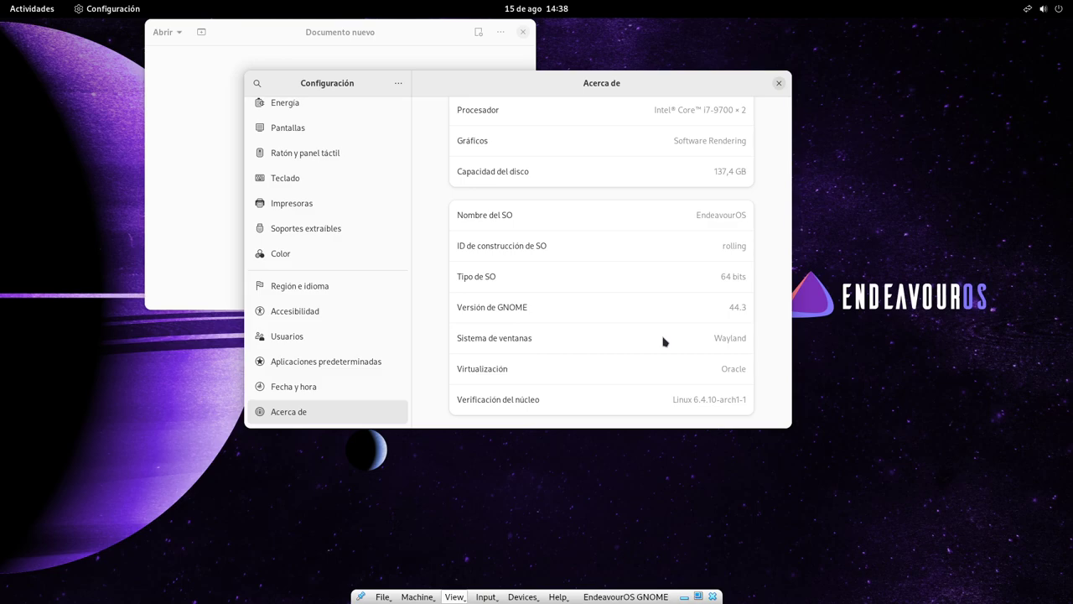
Return to the beginning of the Acerca de details and close both the settings and the empty text editor windows
key(Tab)
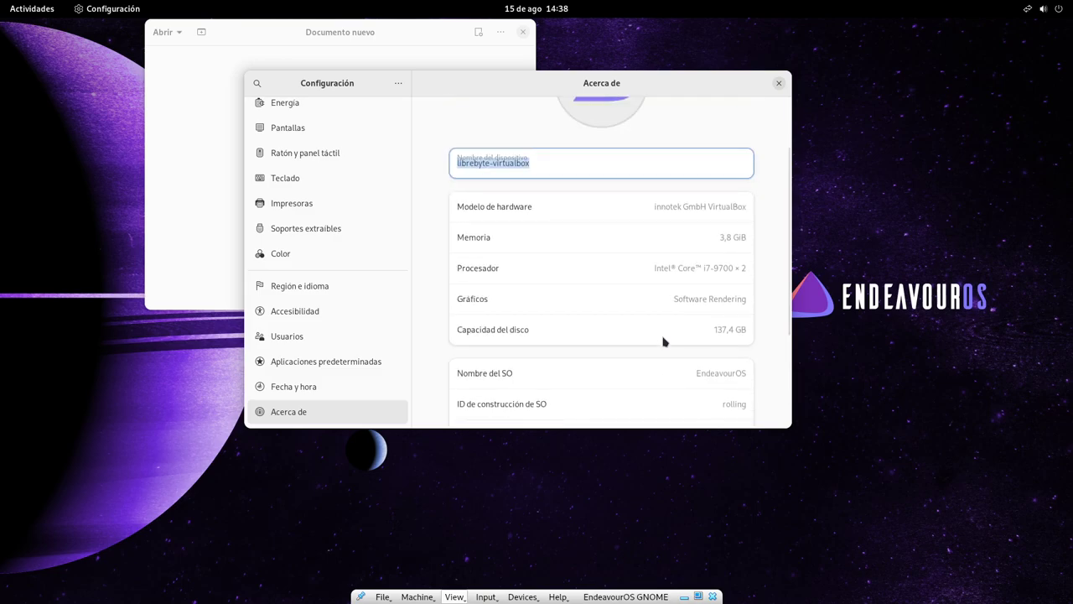
scroll(663, 341, up, 2)
click(604, 237)
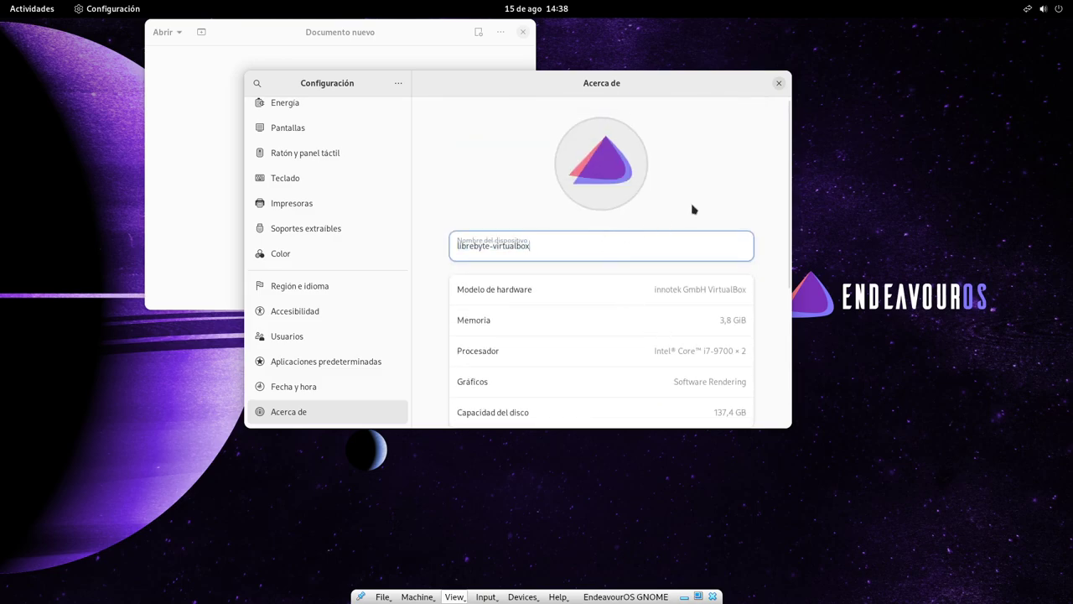
click(779, 83)
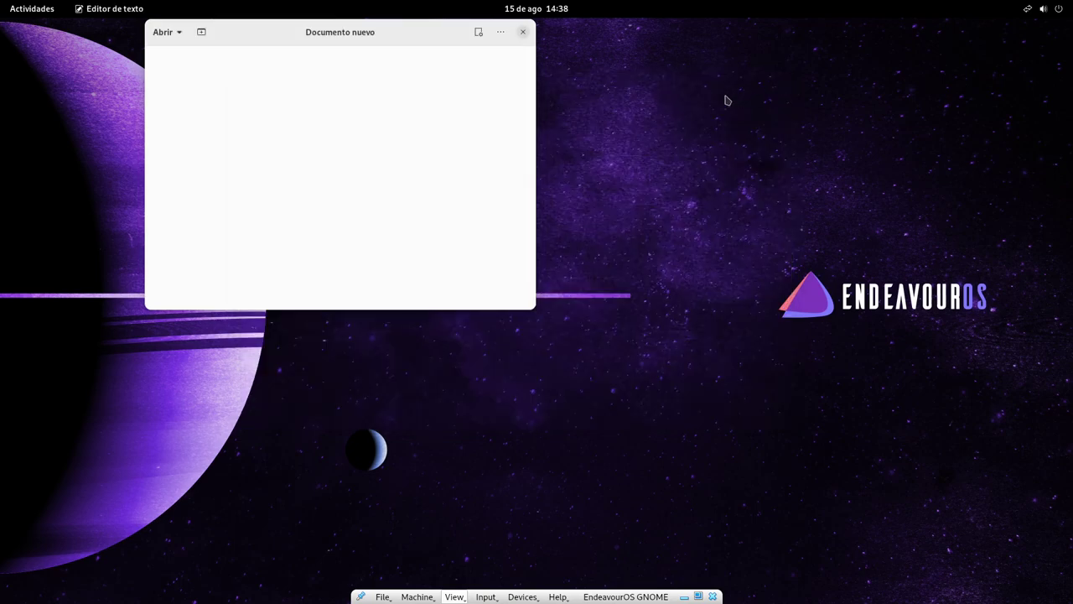
click(524, 31)
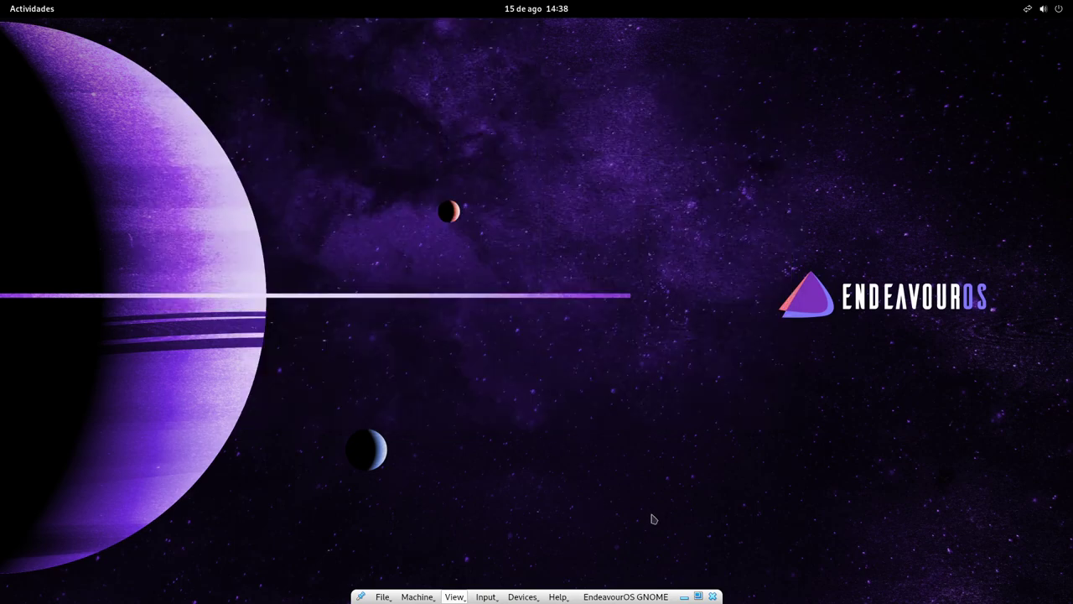
Launch Retoques from the X-GNOME-Utilities folder of the application grid and dismiss its notice about extensions
key(super)
click(587, 568)
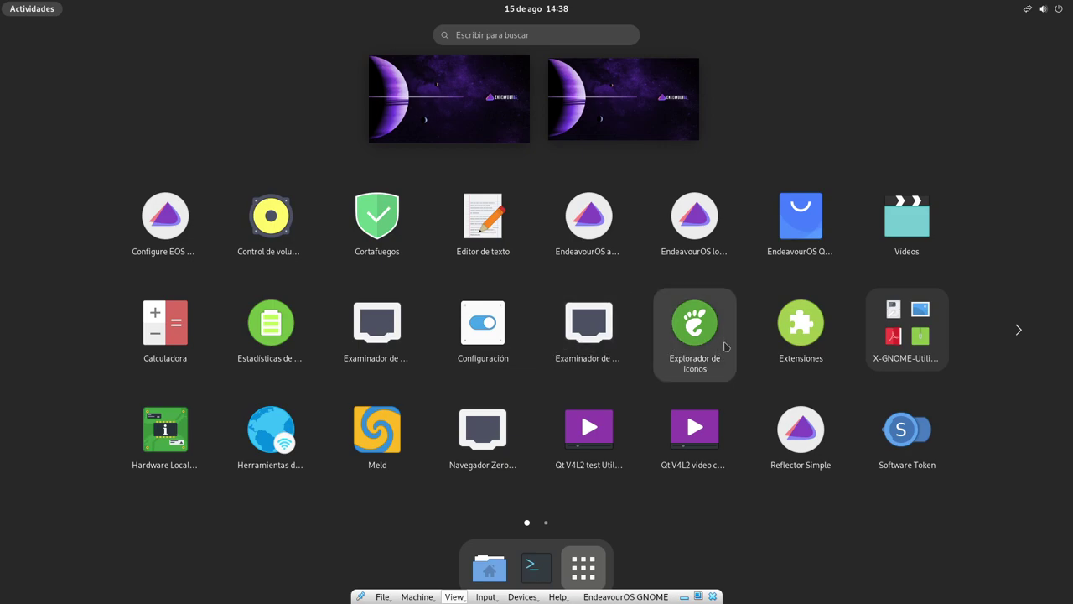
click(927, 349)
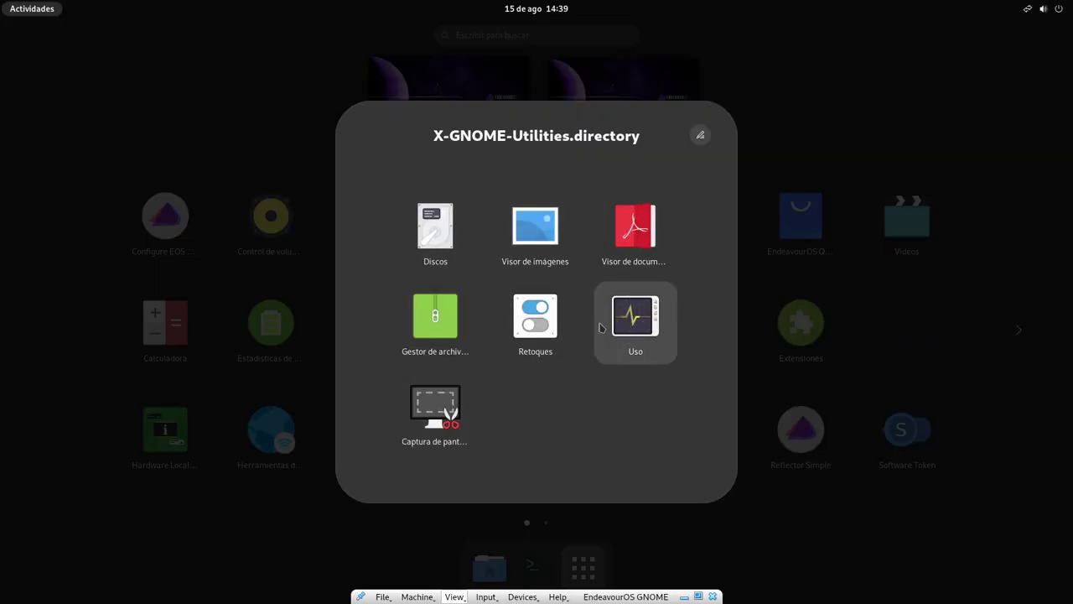
click(535, 326)
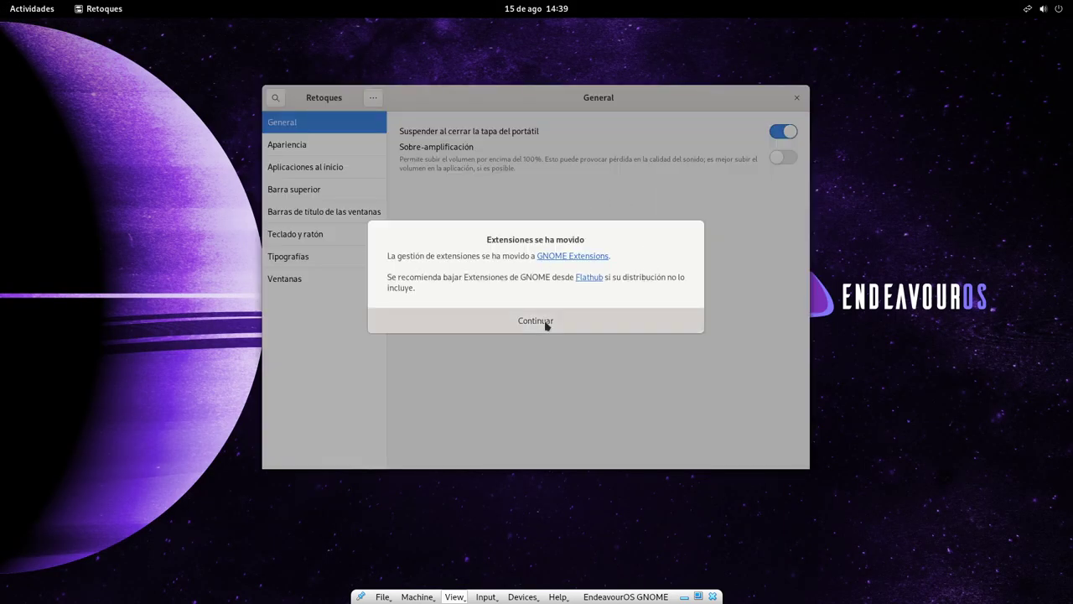
click(545, 323)
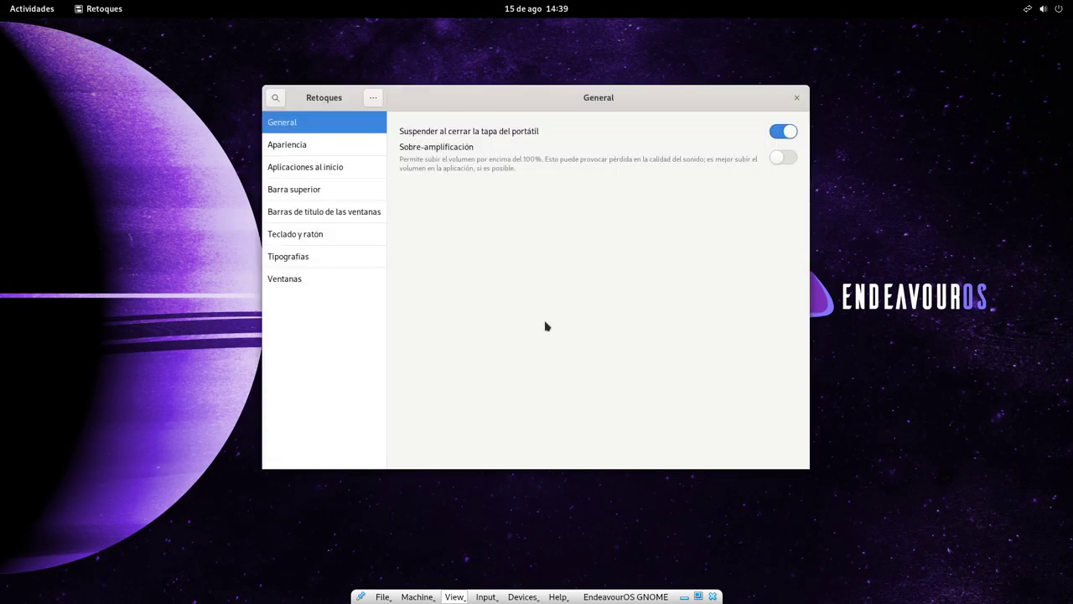
Examine the Apariencia settings in Retoques, checking the available themes for cursor, icons, sound and legacy applications without changing any
click(311, 144)
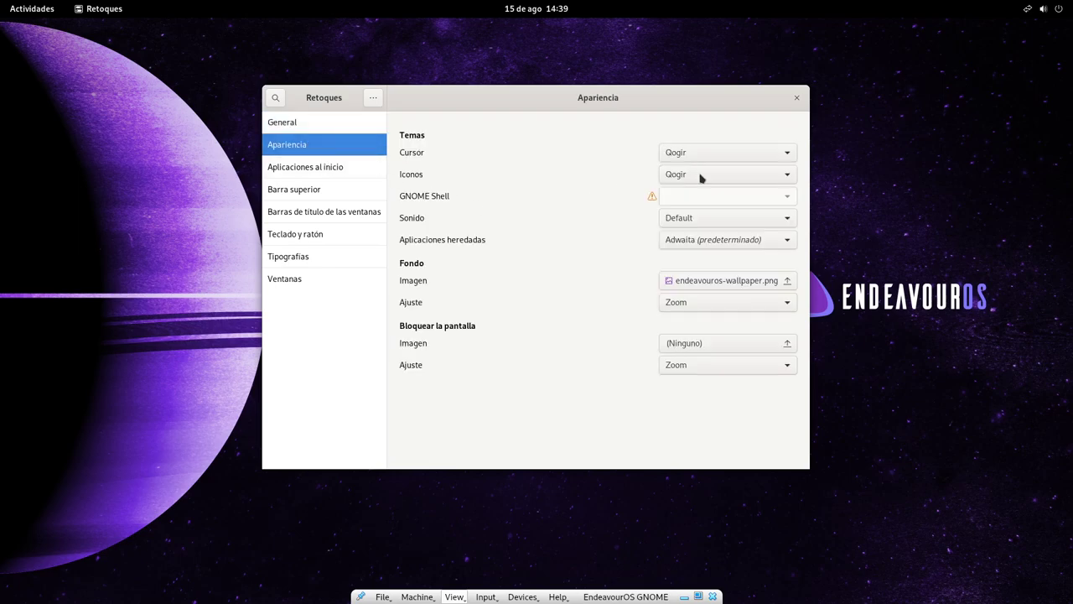
click(748, 153)
click(747, 153)
click(716, 172)
click(714, 170)
click(719, 218)
click(718, 218)
click(721, 240)
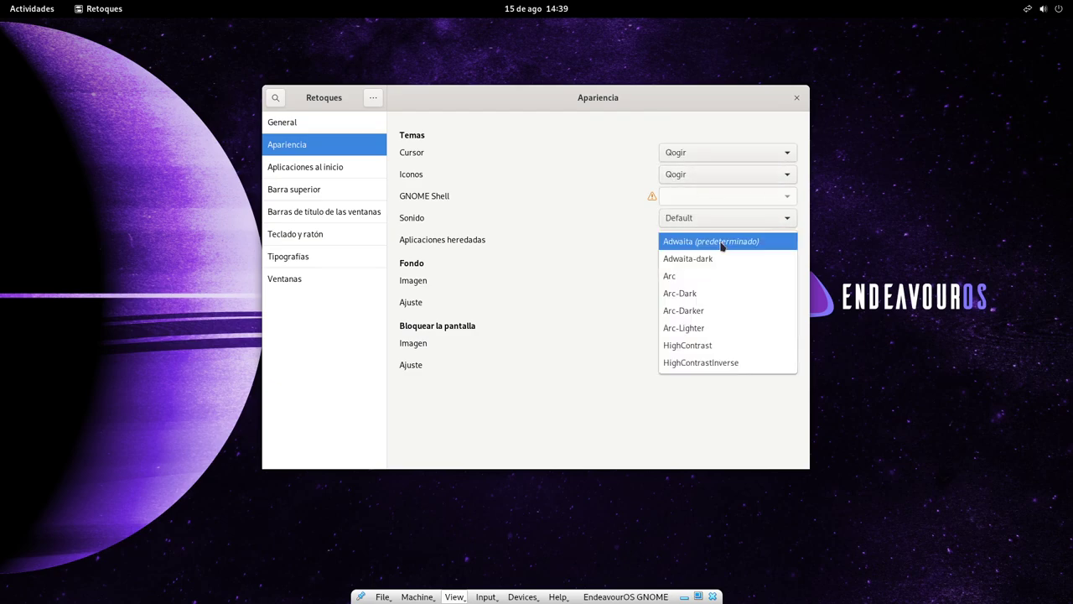
click(721, 243)
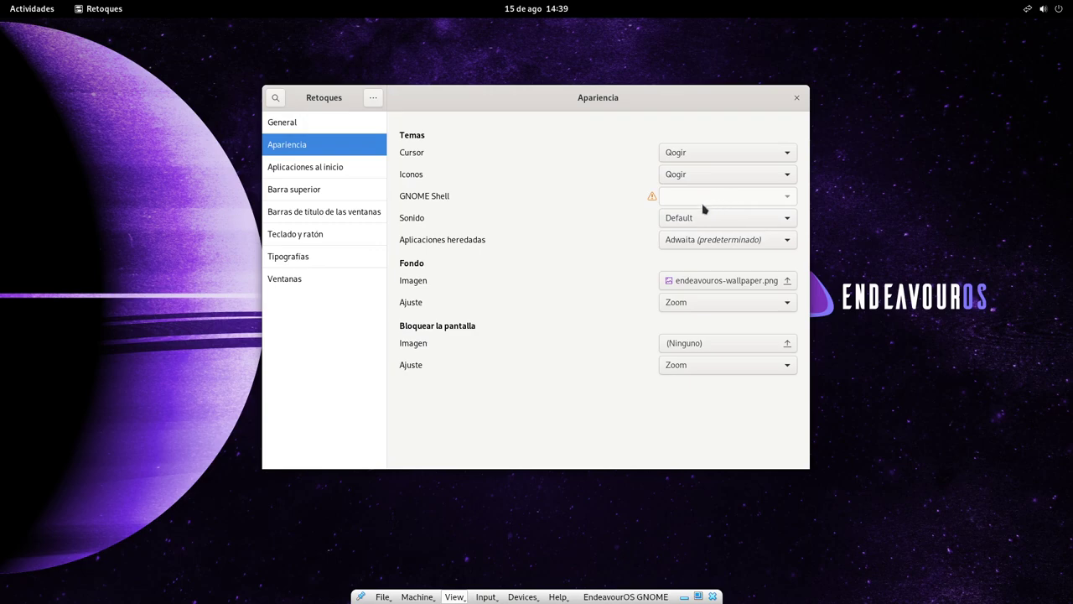
click(725, 241)
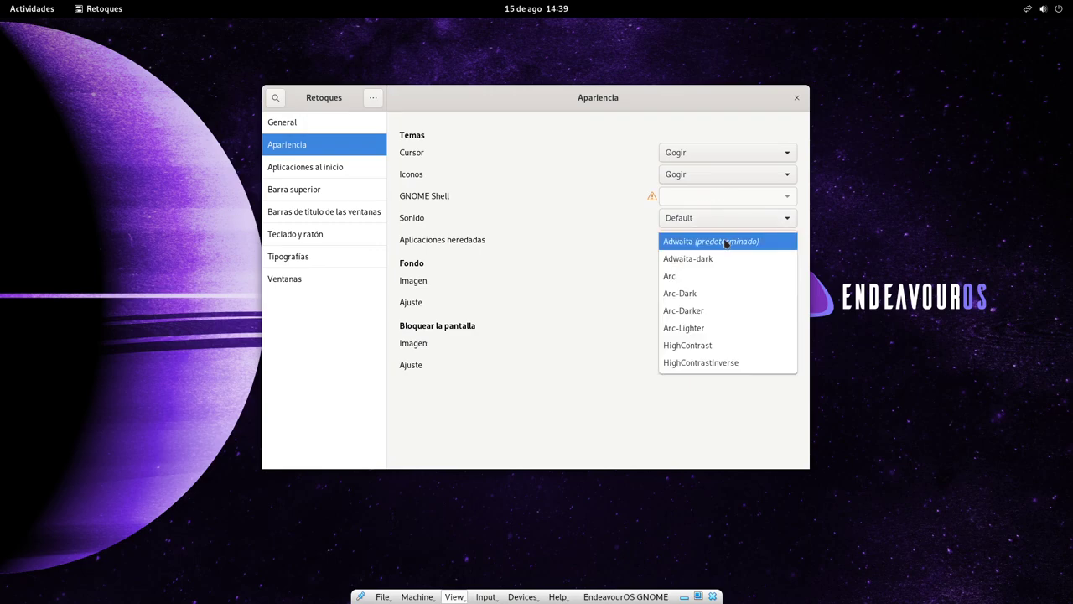
click(578, 247)
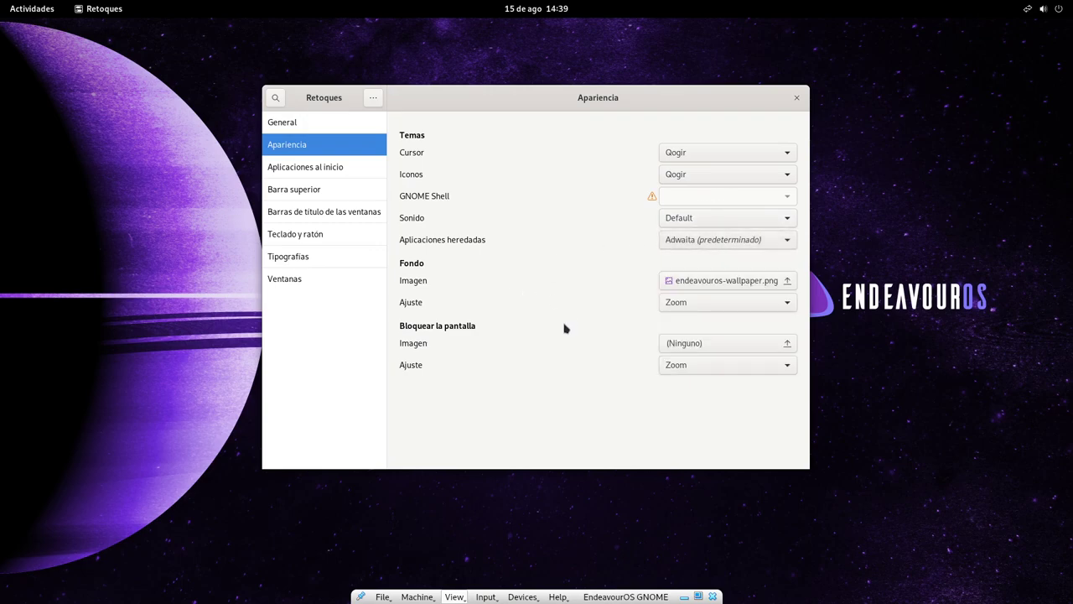
Look through the remaining Retoques sections, from Aplicaciones al inicio to Ventanas, and close the window
click(303, 168)
click(299, 190)
click(306, 213)
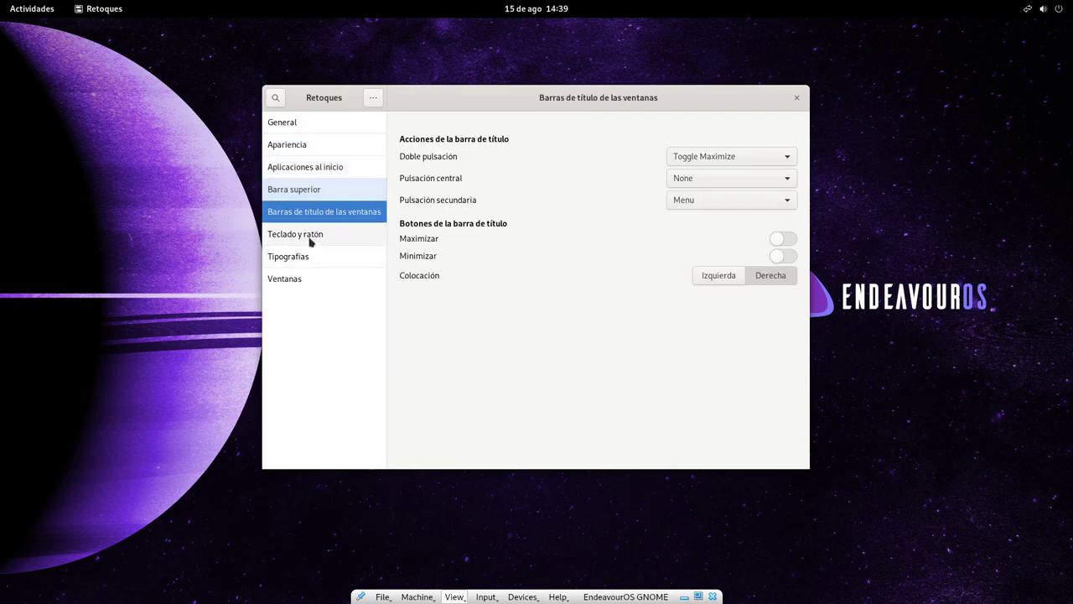
click(299, 234)
click(295, 256)
click(297, 279)
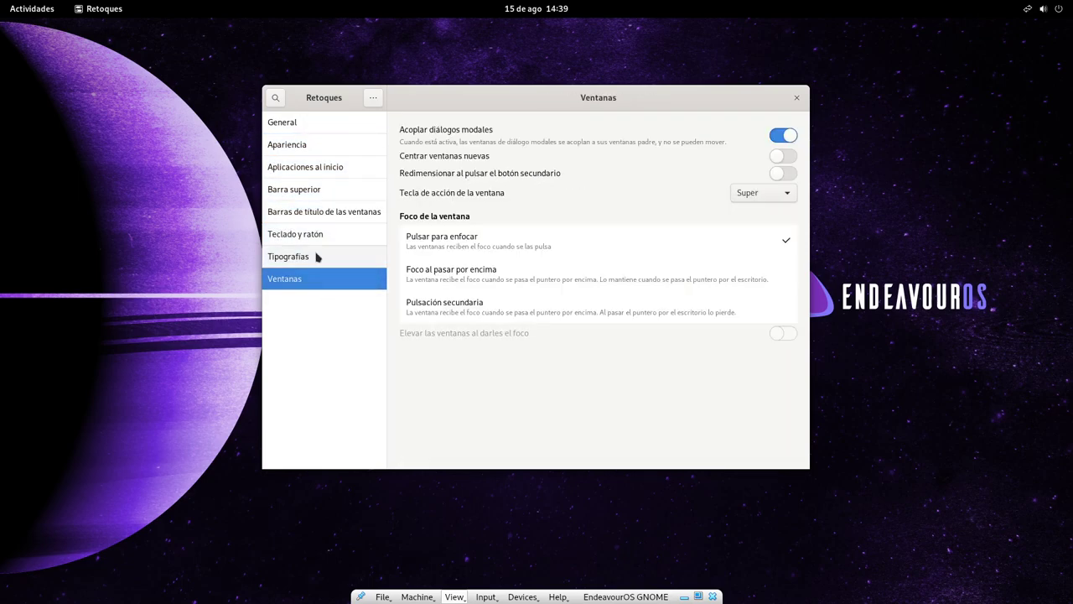
click(319, 255)
click(797, 97)
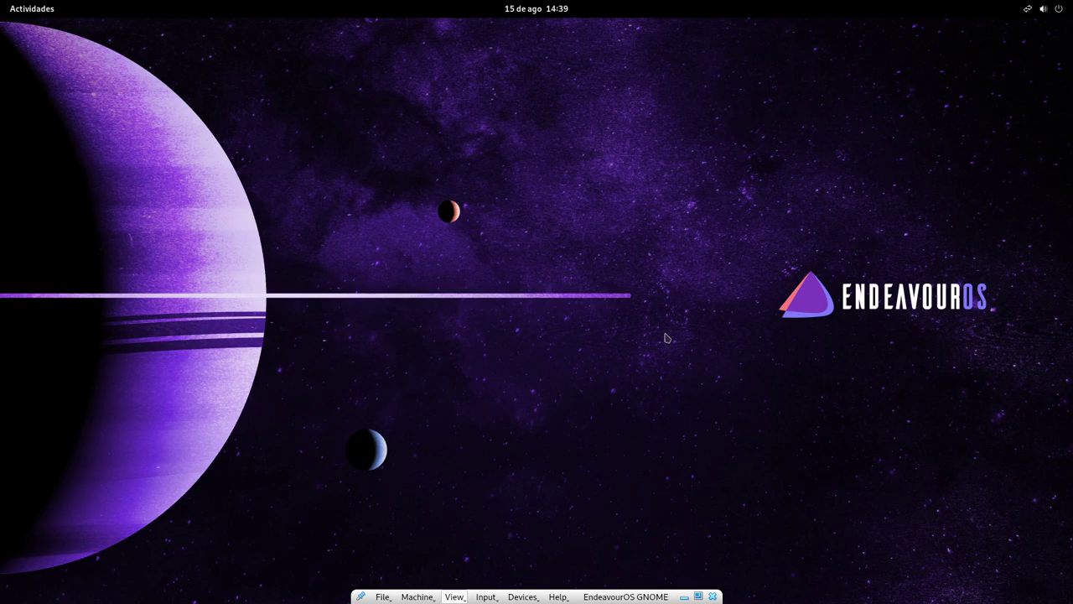
Review the installed applications again on both pages of the application grid, returning to the first page
key(super)
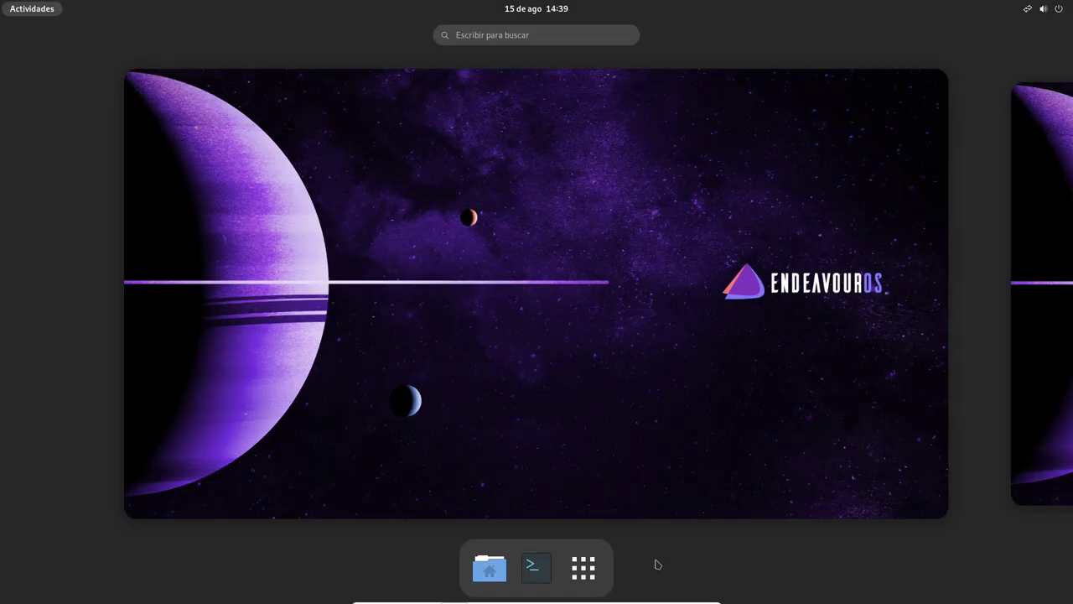
click(583, 568)
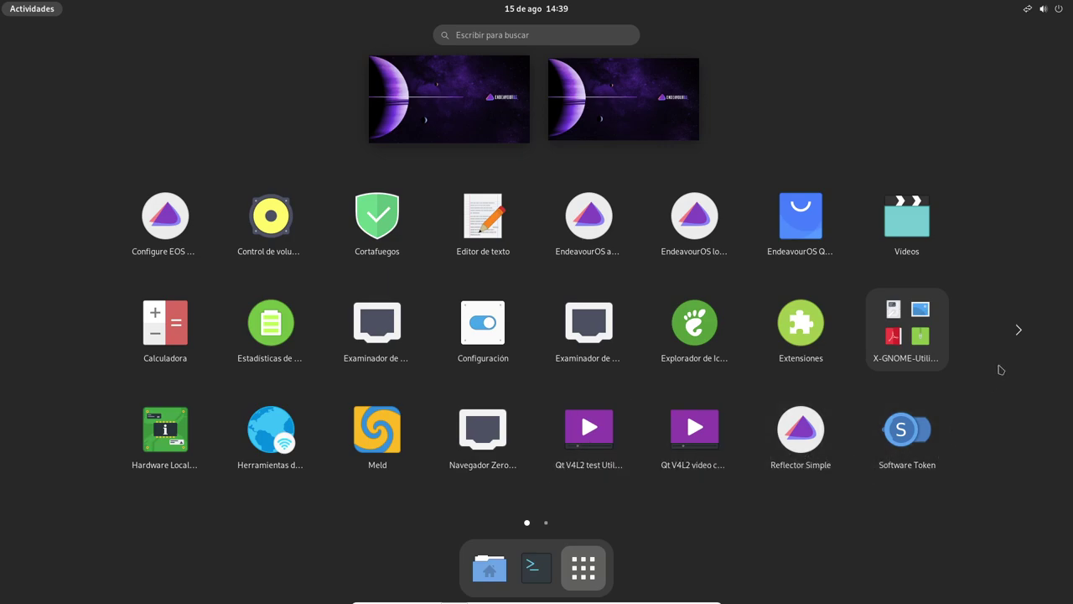
click(1018, 334)
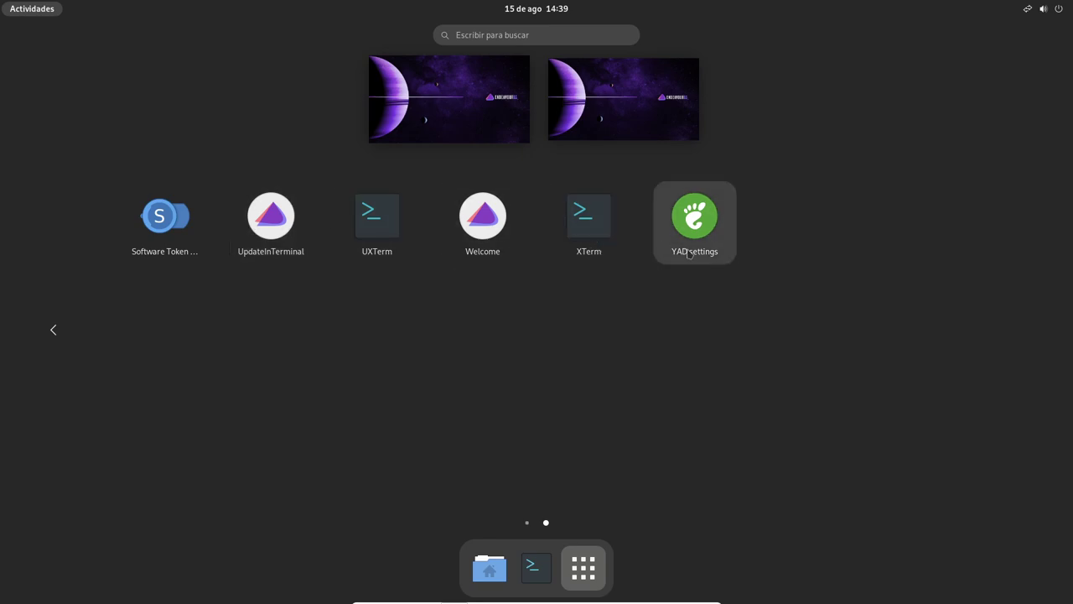
click(528, 523)
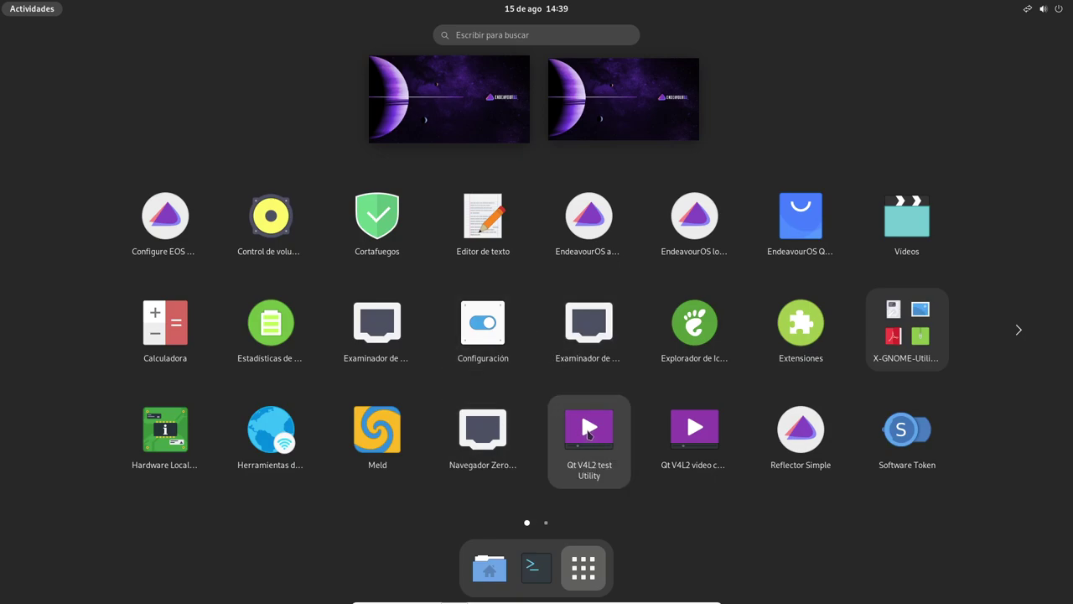
Launch the file manager (Archivos), maximize its window and add a second tab showing the personal folder
click(489, 568)
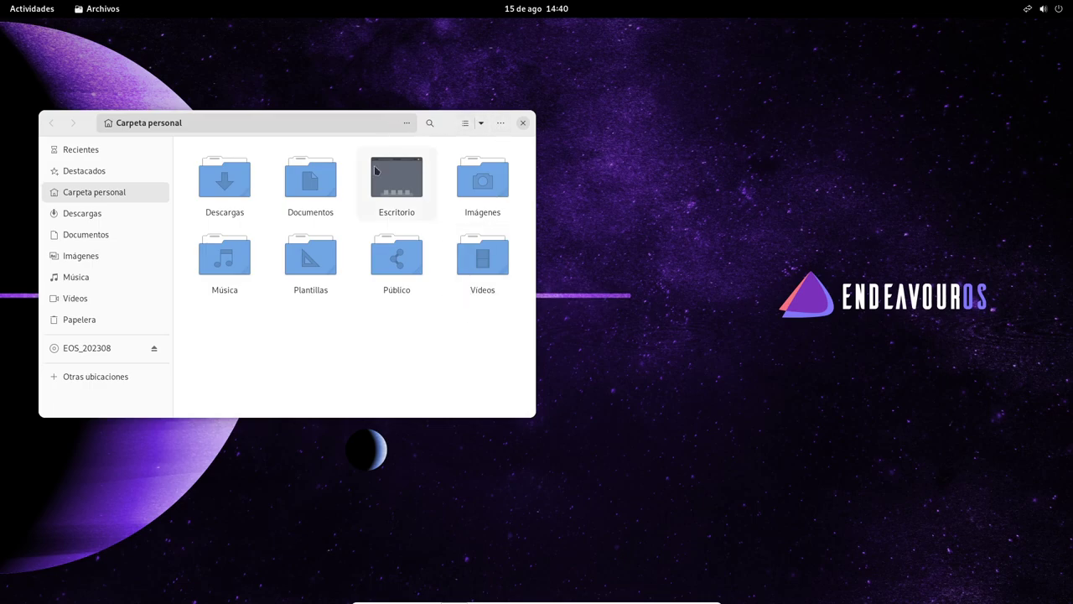
double_click(448, 121)
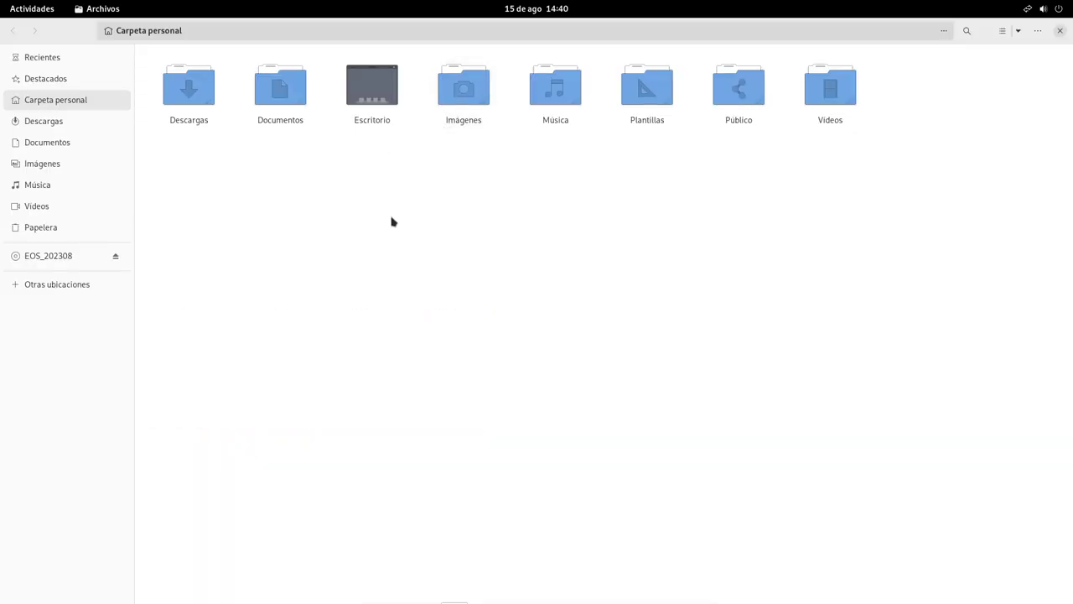
key(ctrl+t)
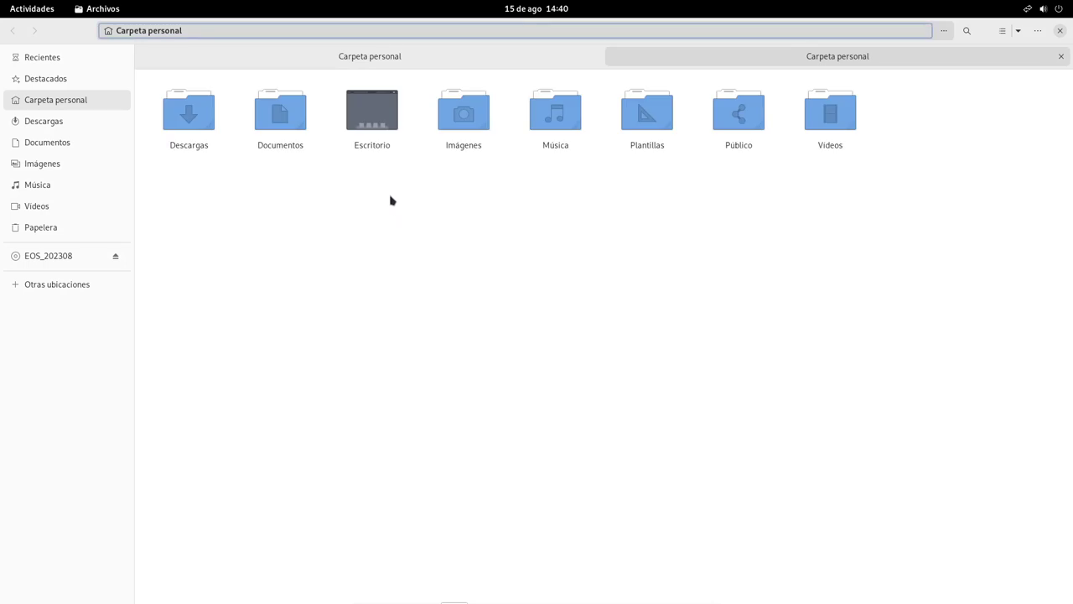
Inspect the properties of the Documentos folder and close the properties dialog
click(289, 130)
right_click(289, 130)
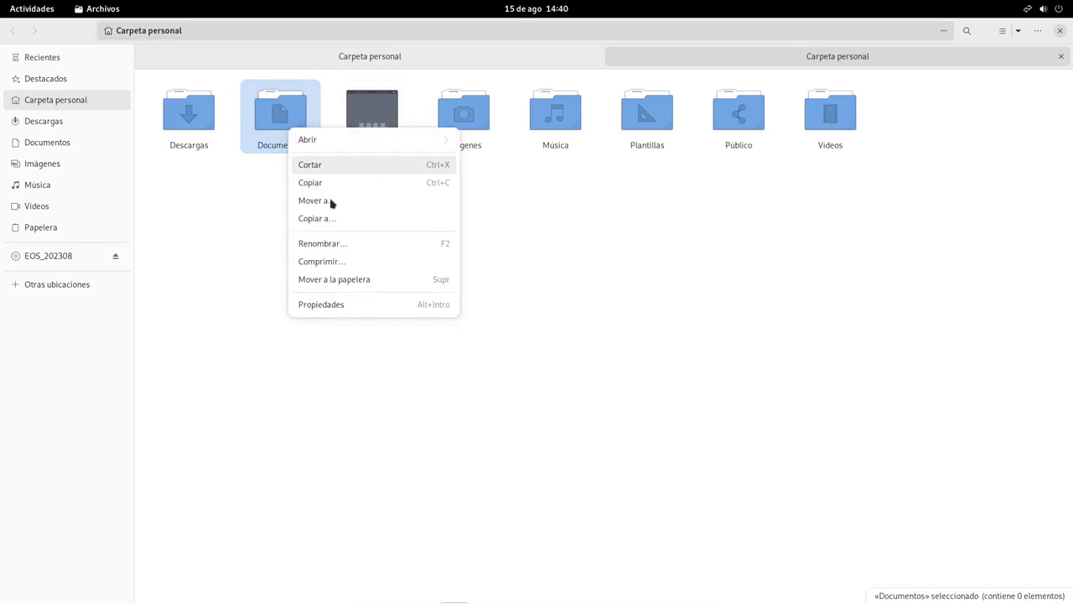
click(337, 305)
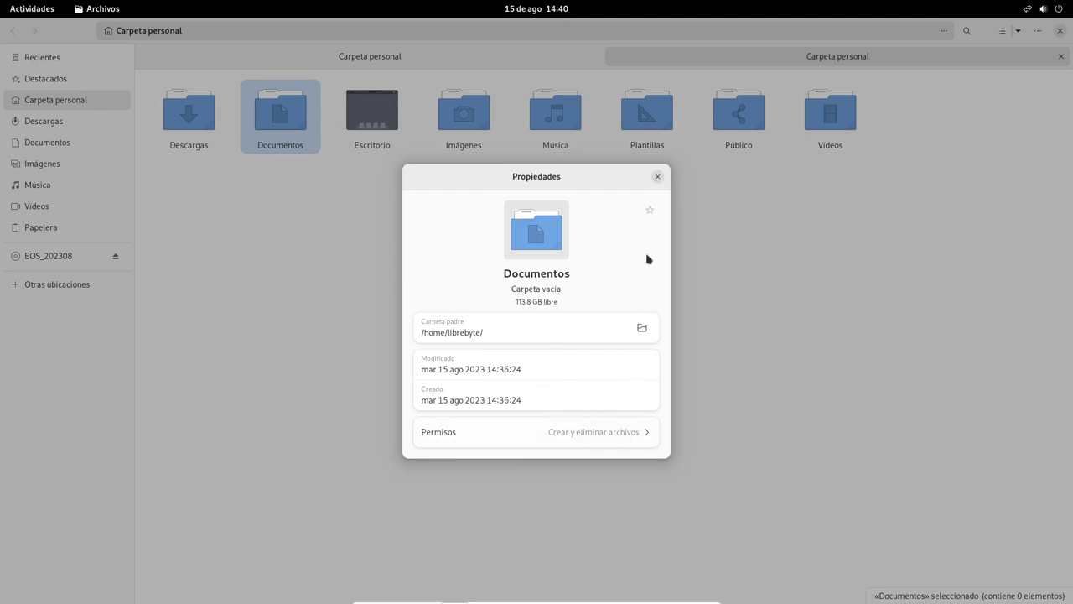
click(657, 177)
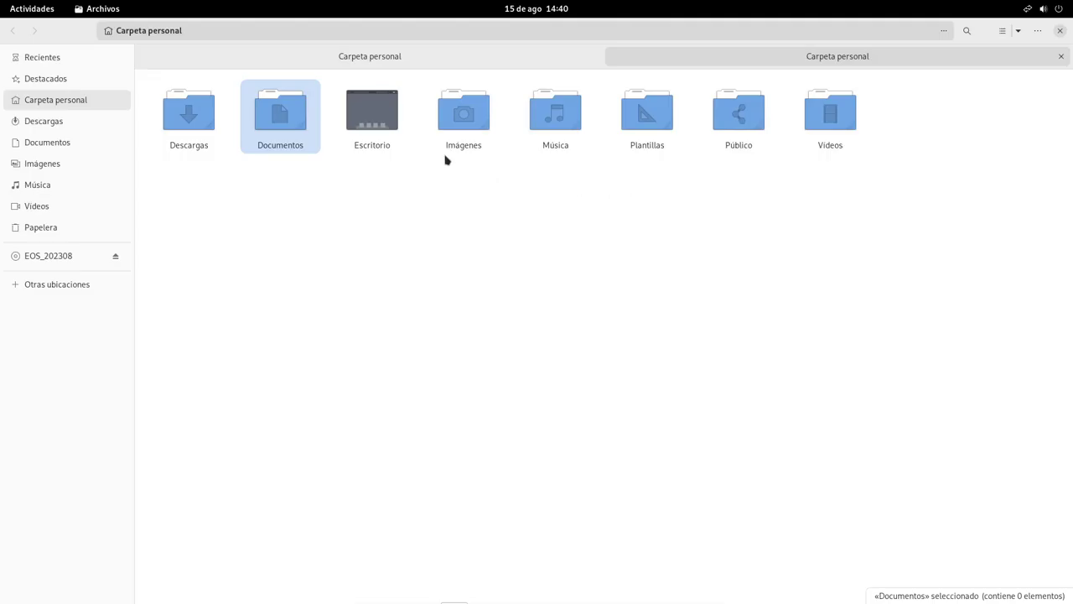
Look into the Imágenes folder and the Recientes location, and close the file manager
double_click(466, 139)
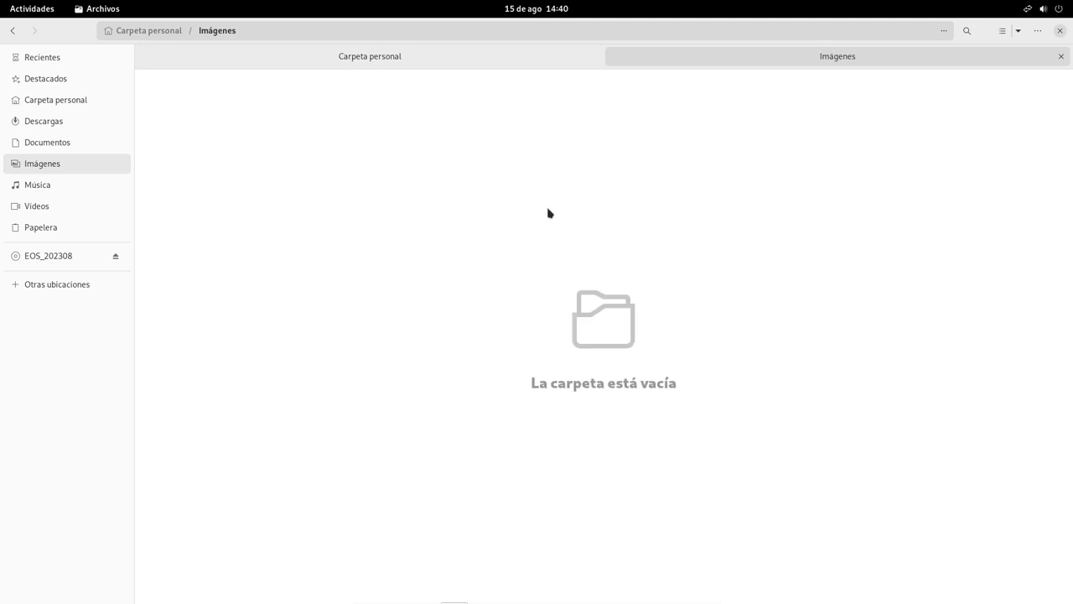
click(51, 58)
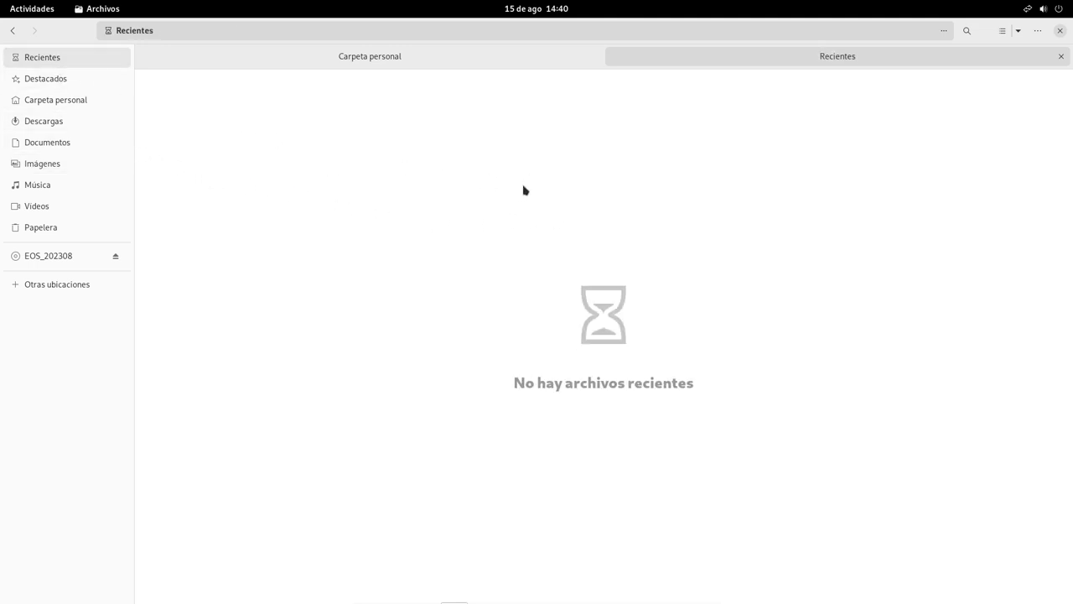
click(1060, 30)
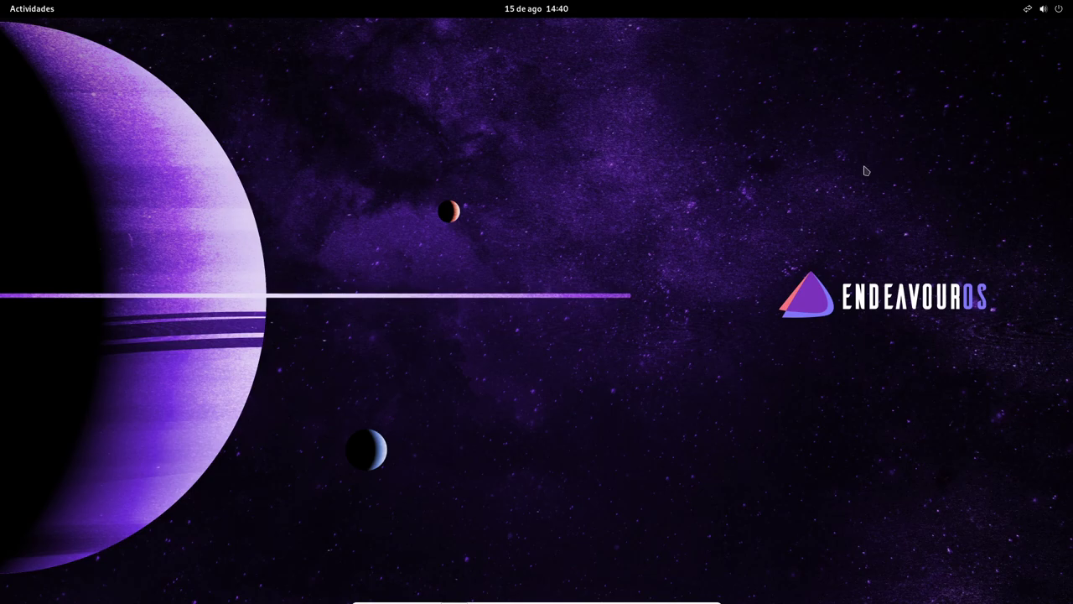
Request a shutdown of the EndeavourOS system with the Apagar option
click(1061, 9)
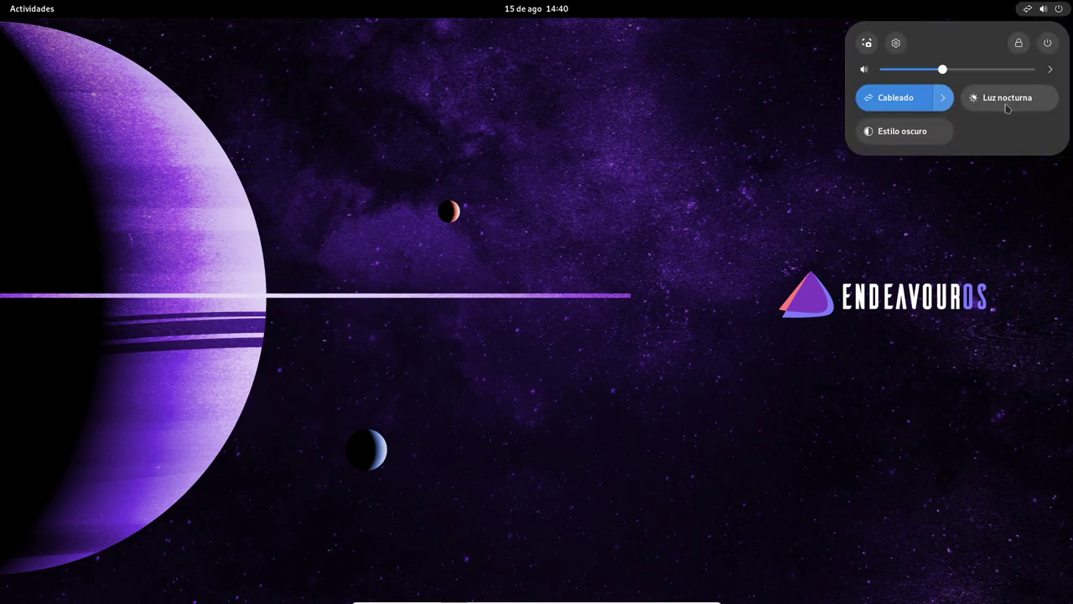
click(1047, 43)
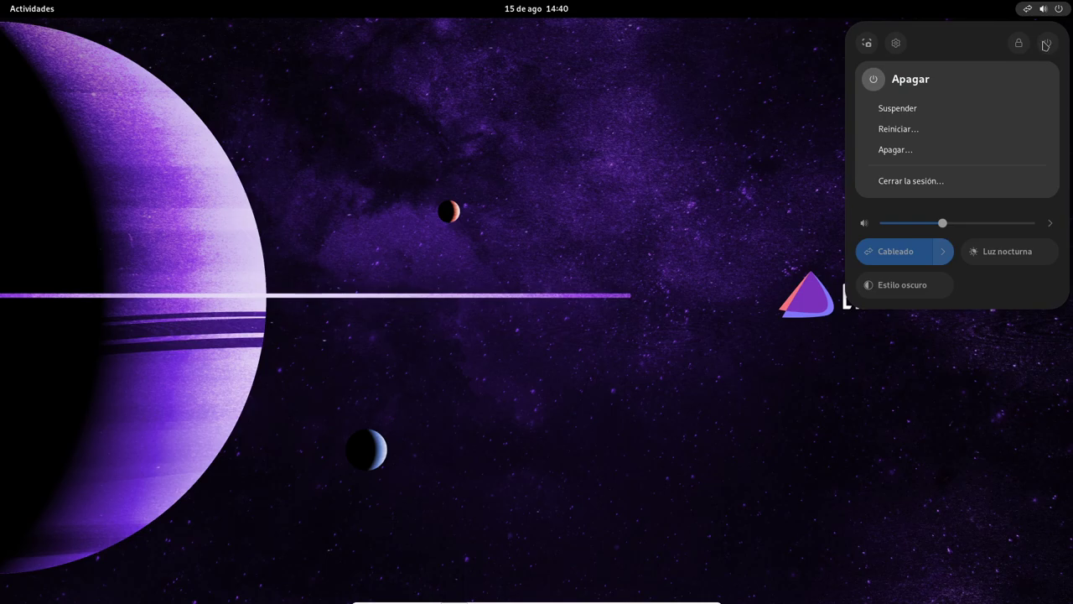
click(910, 151)
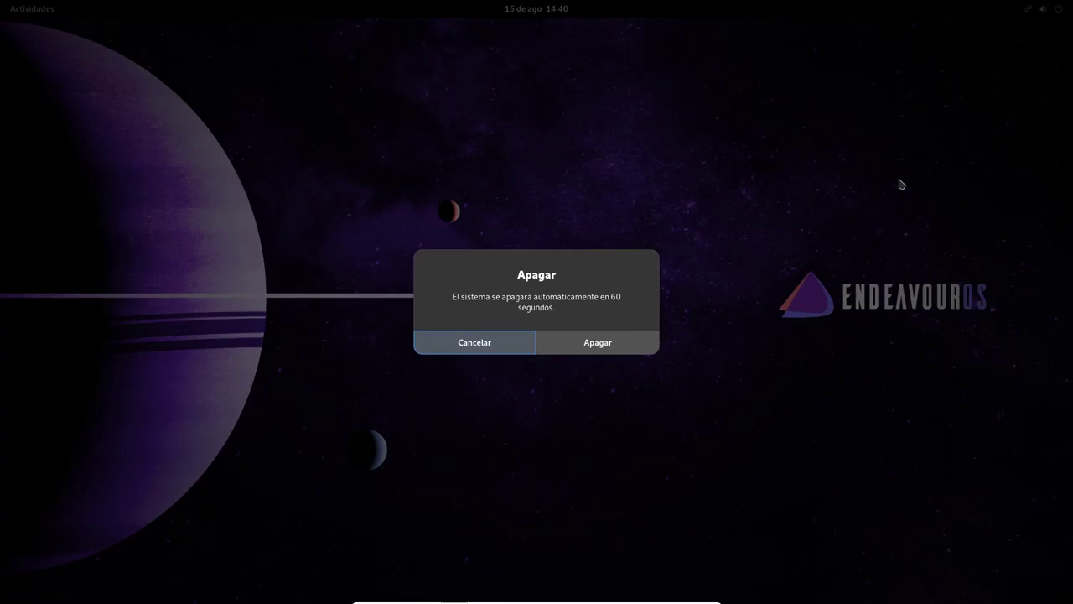